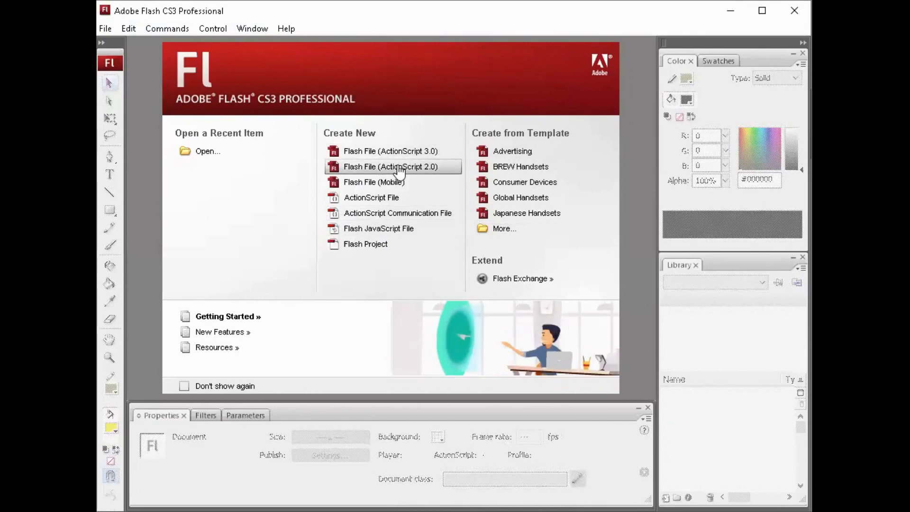
- Create a new Flash file (ActionScript 2.0) and add the static text "judul" near the stage's upper-left corner in frame 1
click(399, 167)
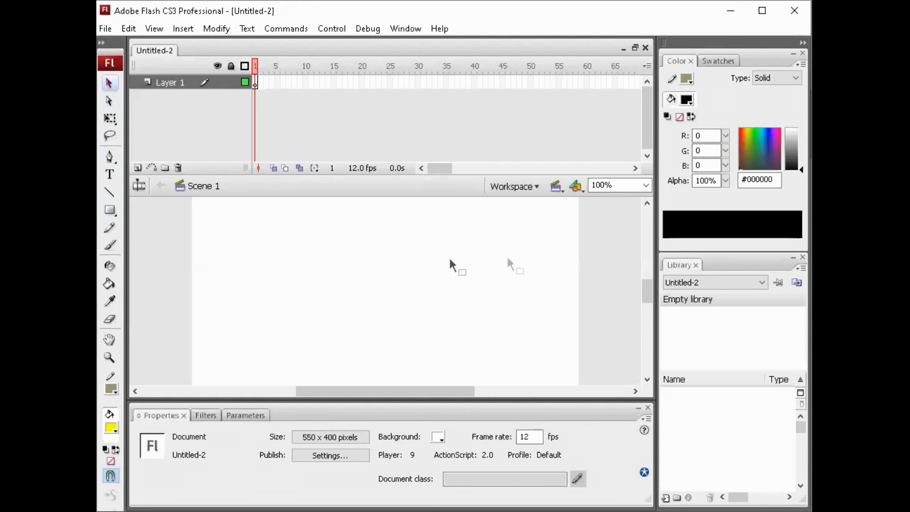
mouse_move(647, 289)
mouse_down()
mouse_move(646, 301)
mouse_move(648, 280)
mouse_up()
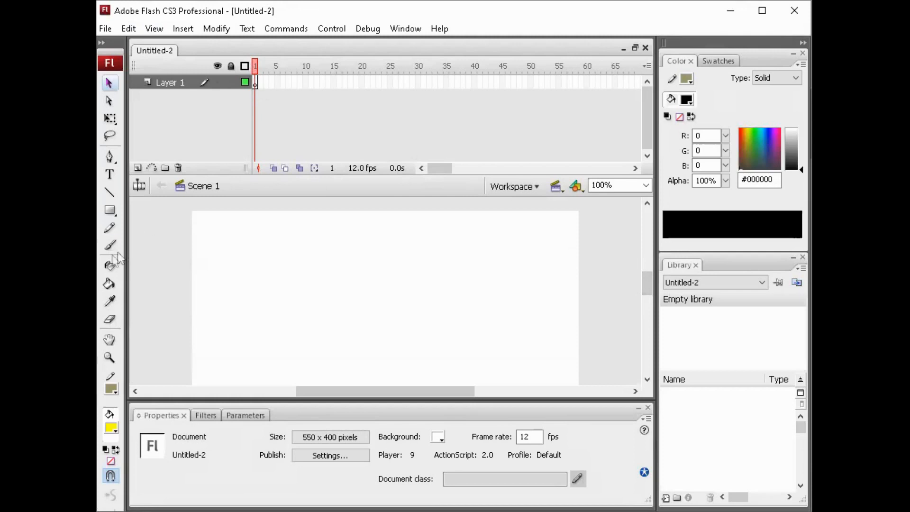
click(112, 175)
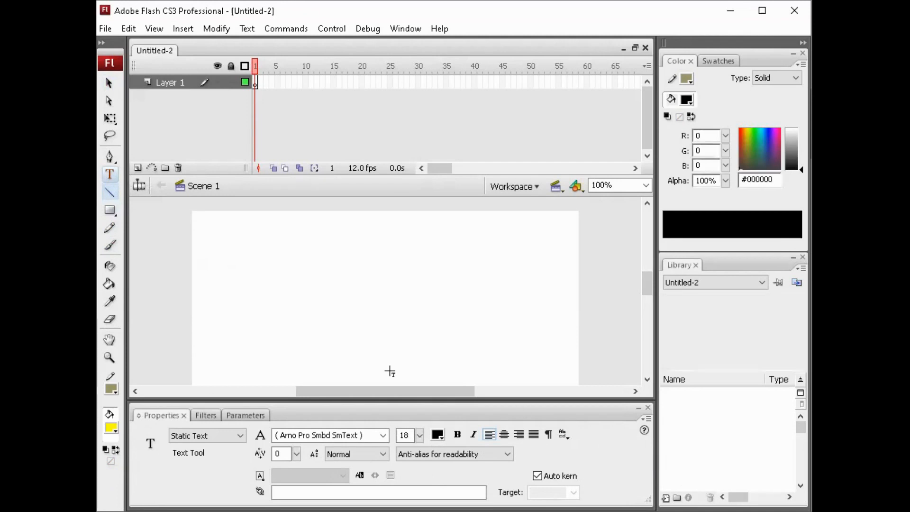
click(233, 236)
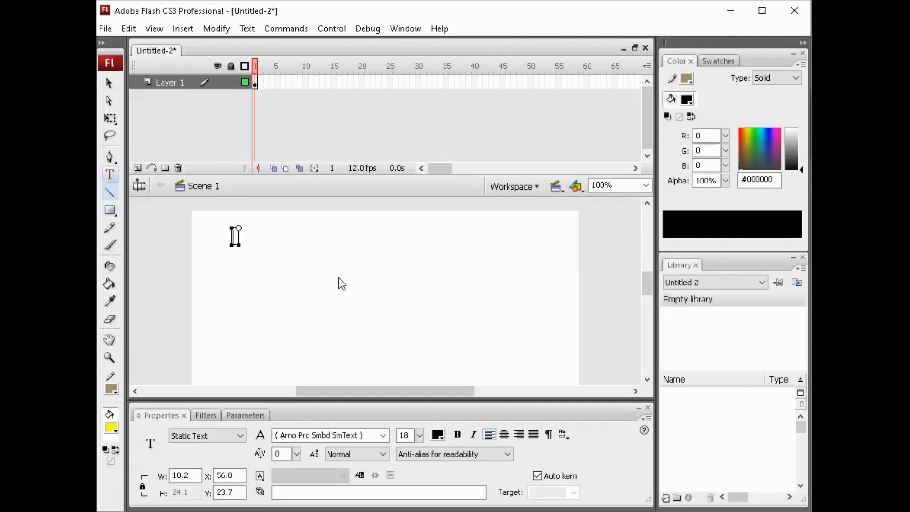
text(judul)
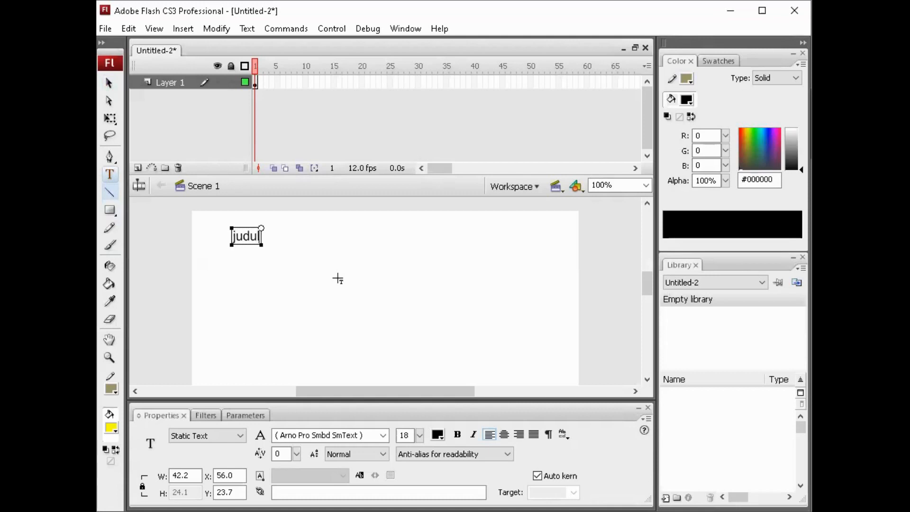
click(109, 83)
click(303, 256)
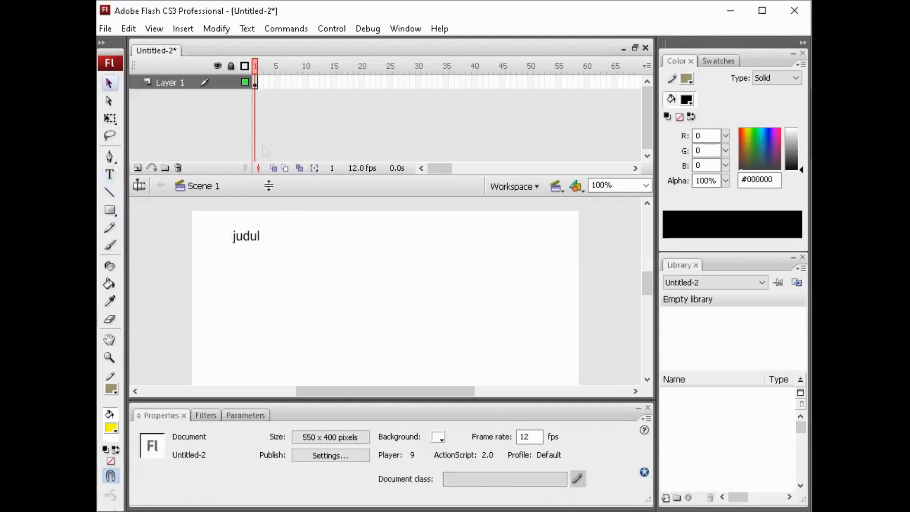
- Insert a keyframe at frame 2 and replace its text with "pembuka"
click(255, 83)
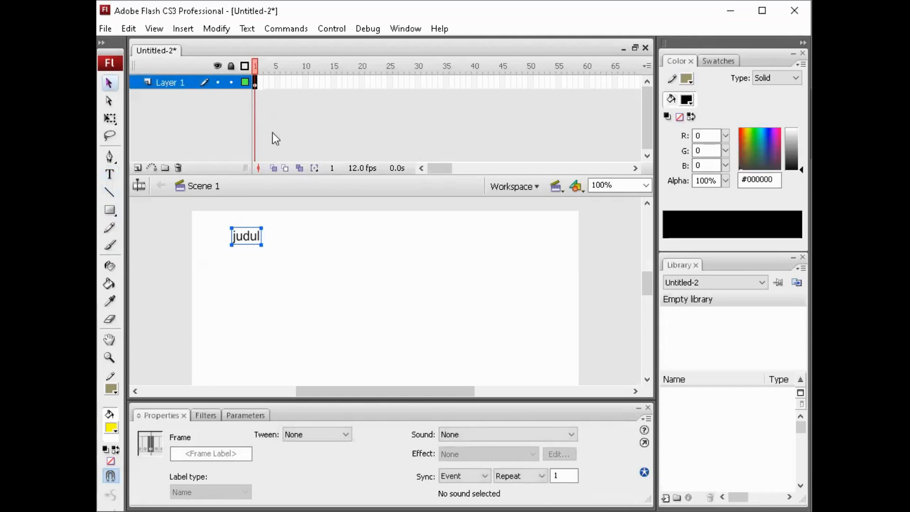
key(F6)
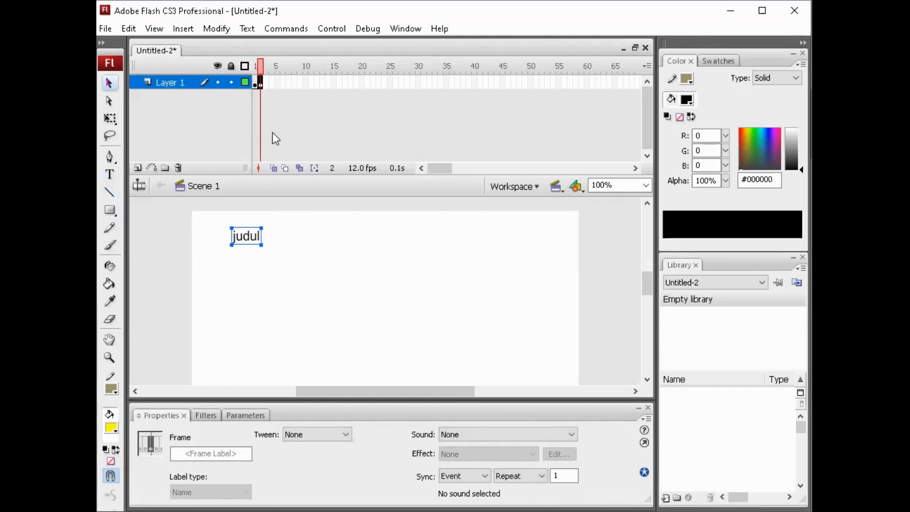
double_click(246, 237)
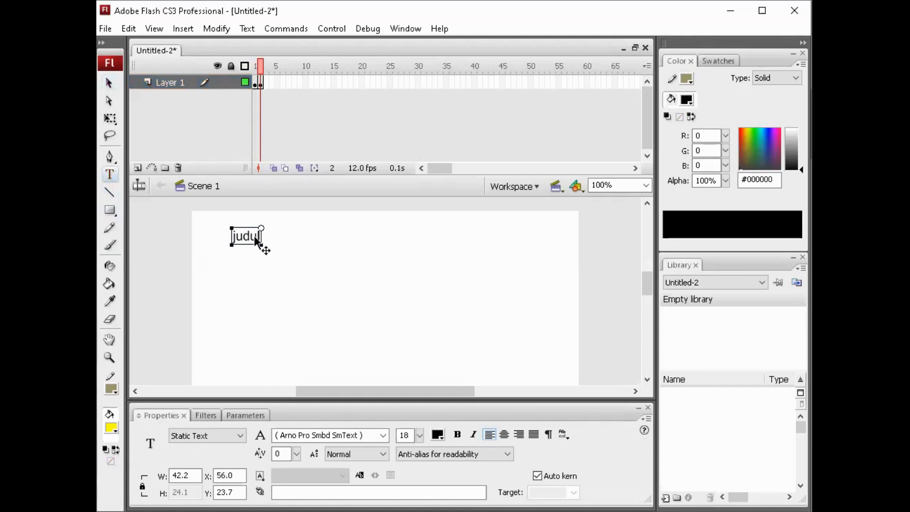
double_click(257, 239)
text(p)
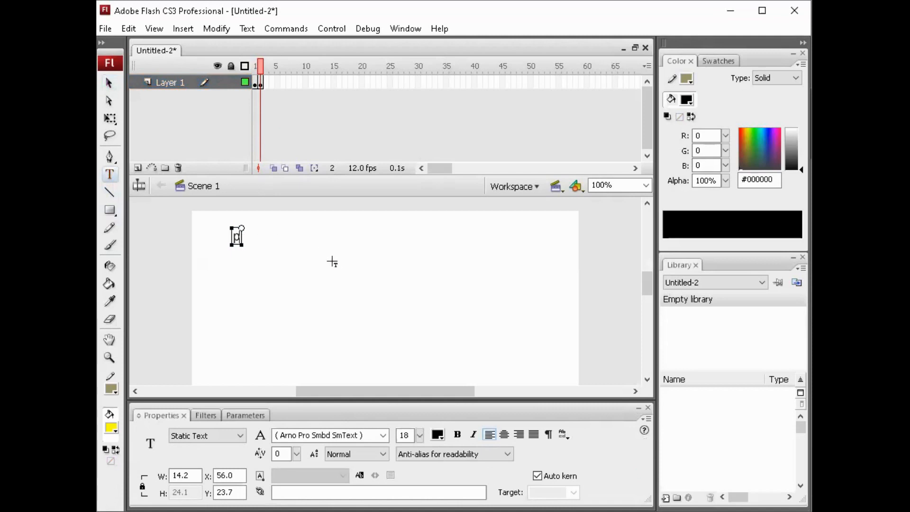
text(embuka)
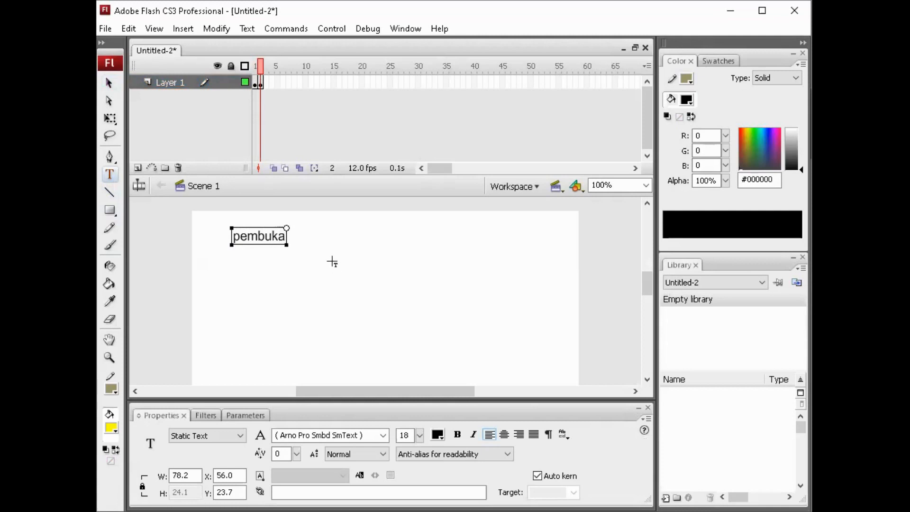
click(109, 83)
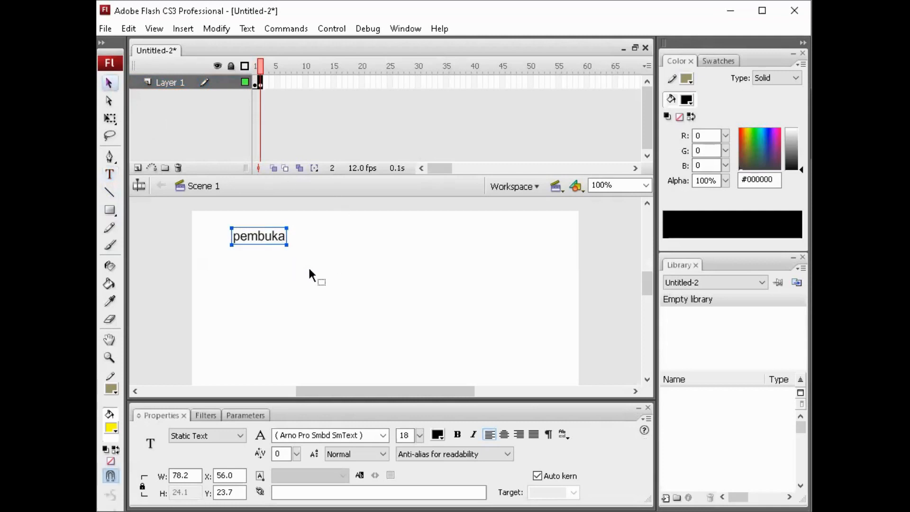
- Insert a keyframe at frame 3 and replace its text with "latar belakang"
key(F6)
key(t)
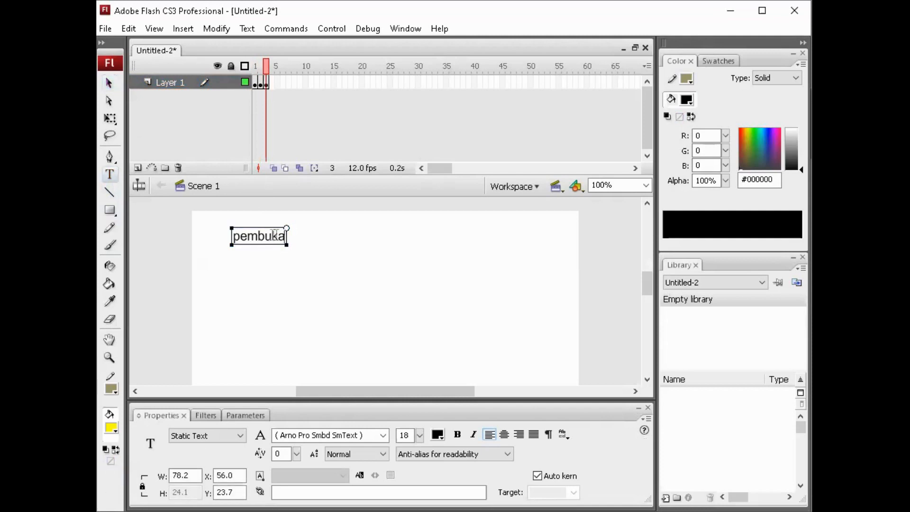
click(284, 236)
double_click(278, 235)
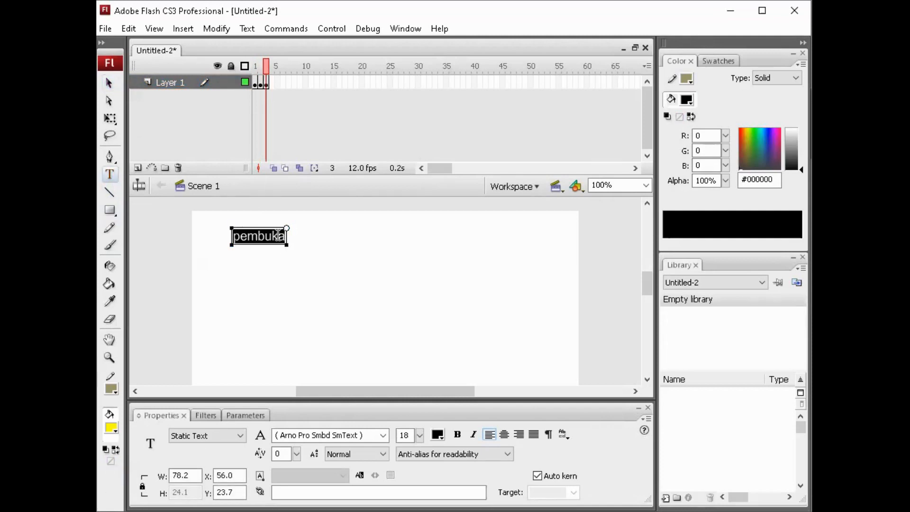
text(latar)
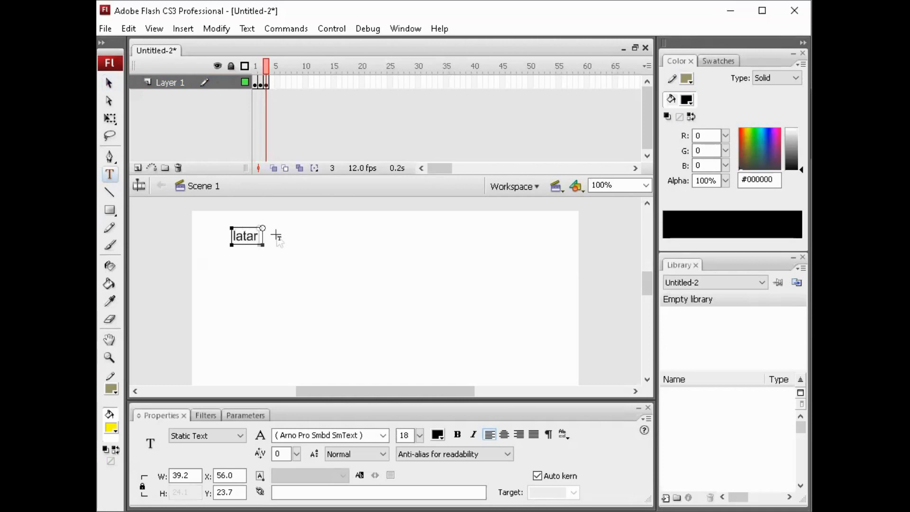
text( belakang)
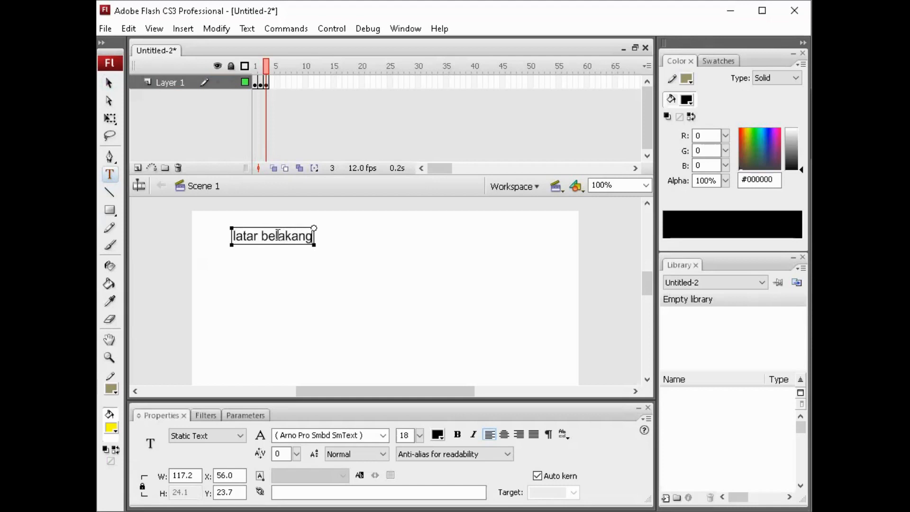
click(109, 85)
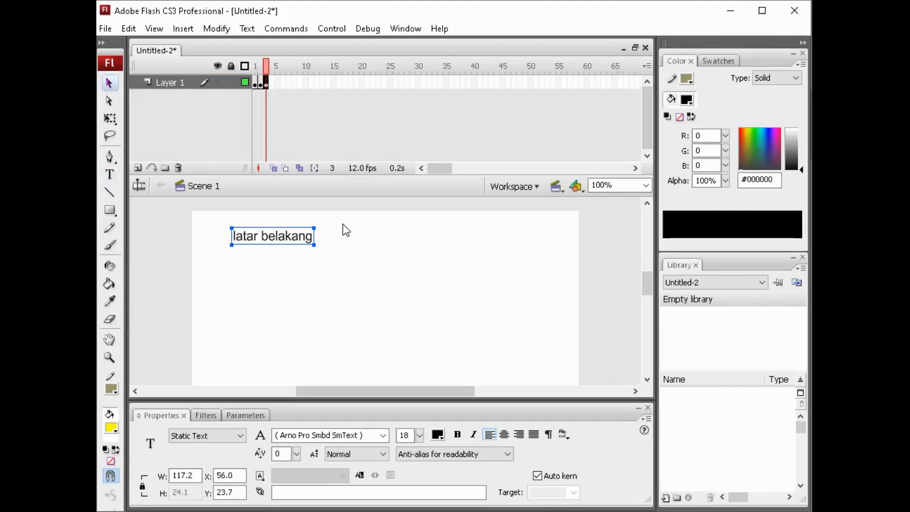
- Insert a keyframe at frame 4 and replace its text with "teori"
key(F6)
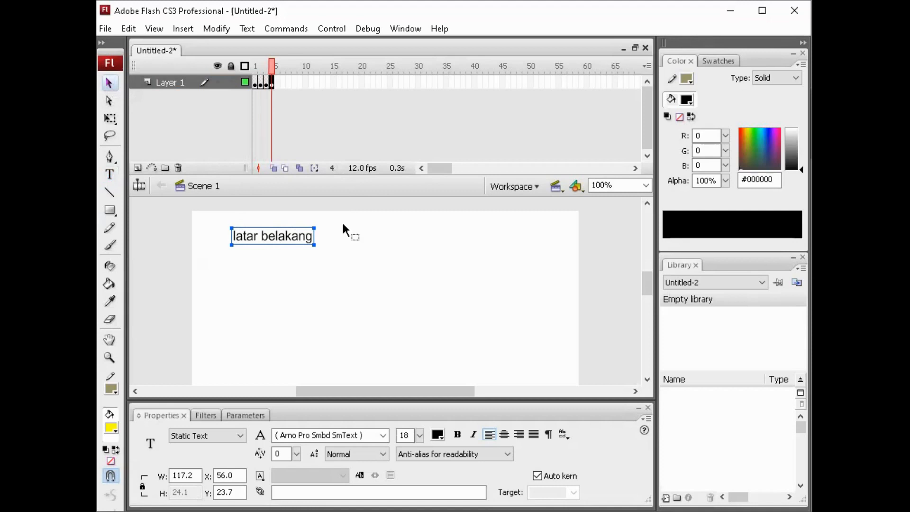
double_click(279, 239)
key(ctrl+a)
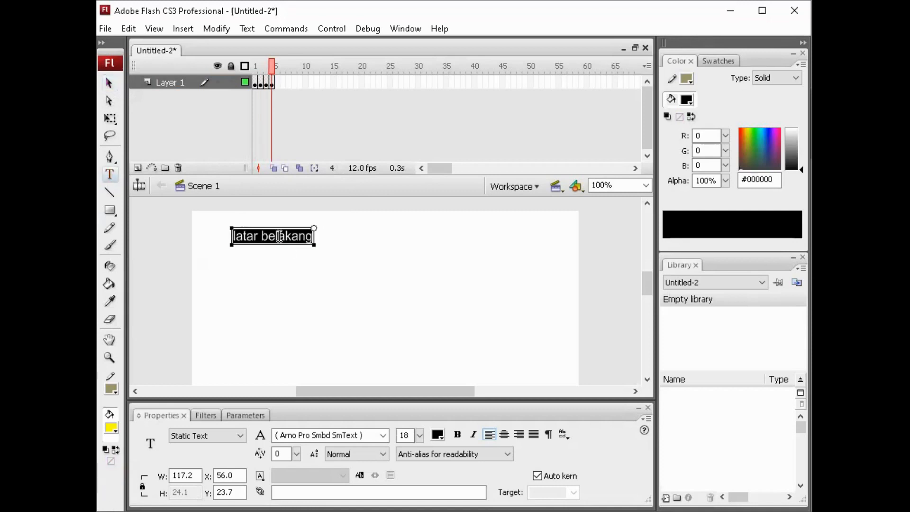
text(teori)
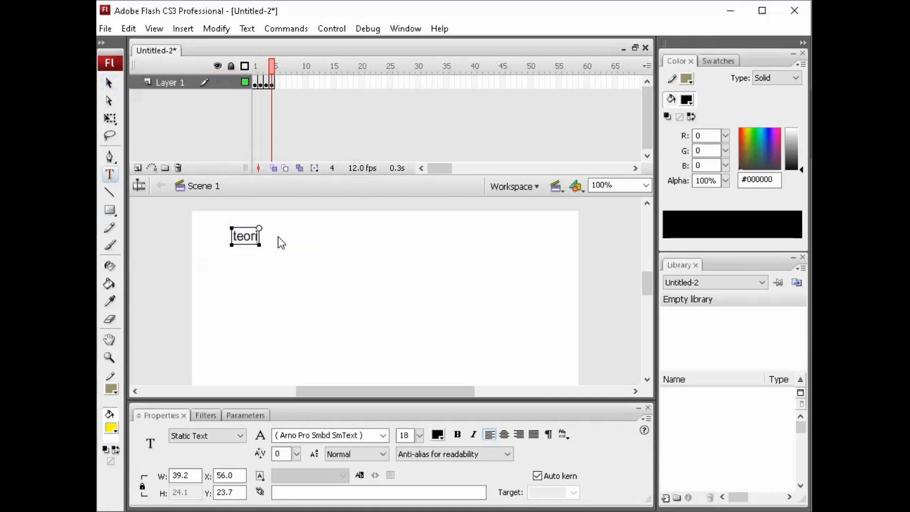
- Insert a keyframe at frame 5 and replace its text with "pembahasan"
click(271, 82)
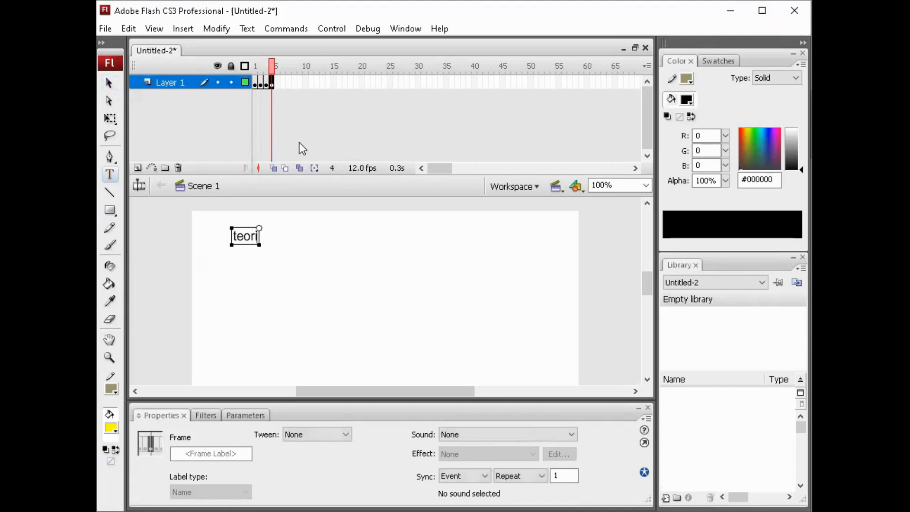
key(F6)
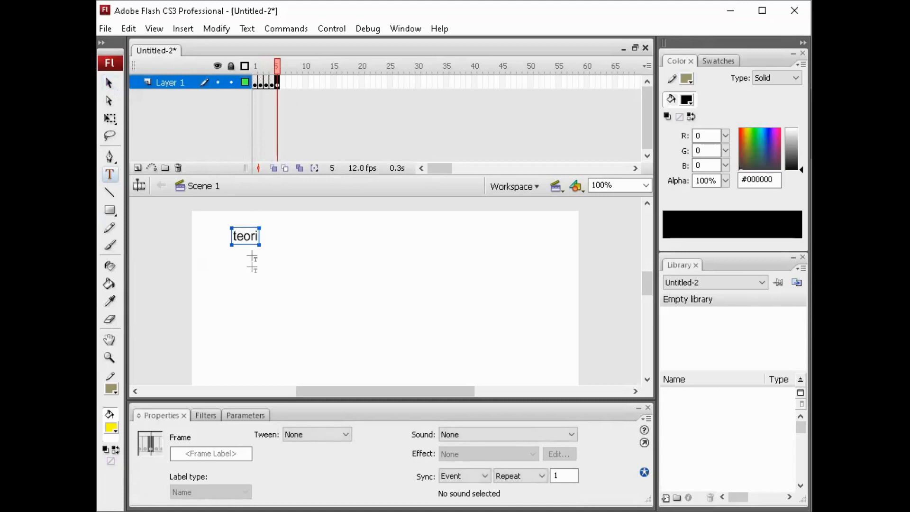
double_click(246, 237)
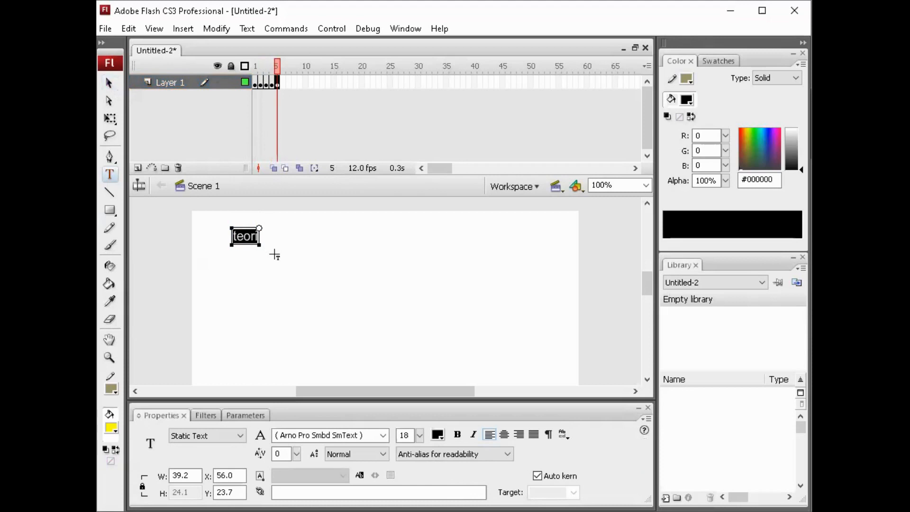
text(pem)
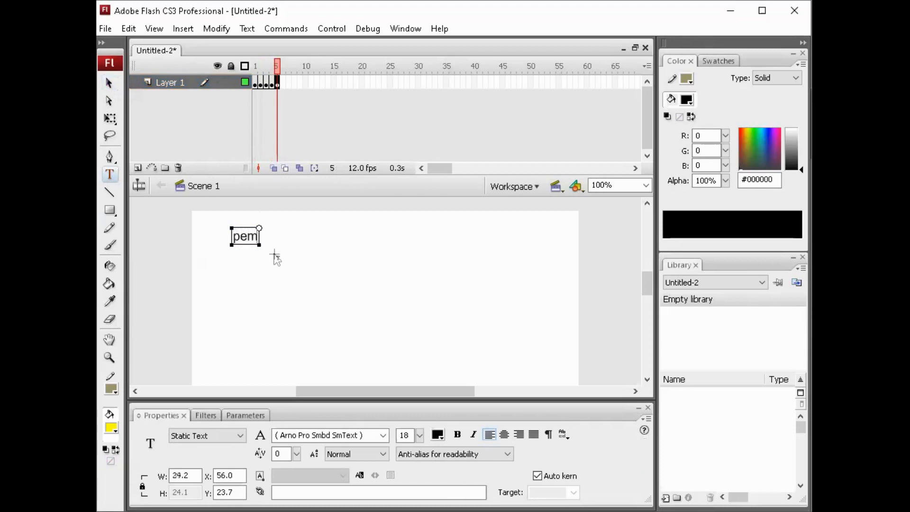
text(bahasan)
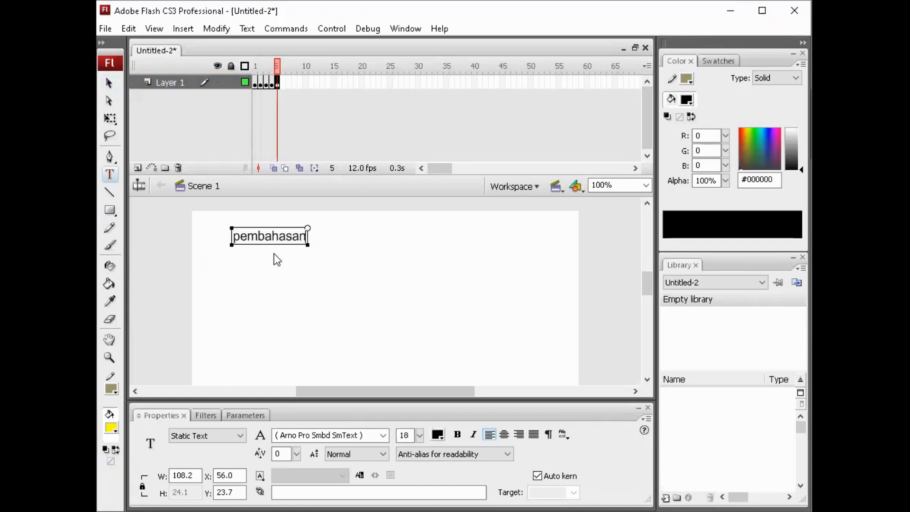
click(108, 83)
- Insert a keyframe at frame 6, replace its text with "penutup" and deselect it
click(275, 85)
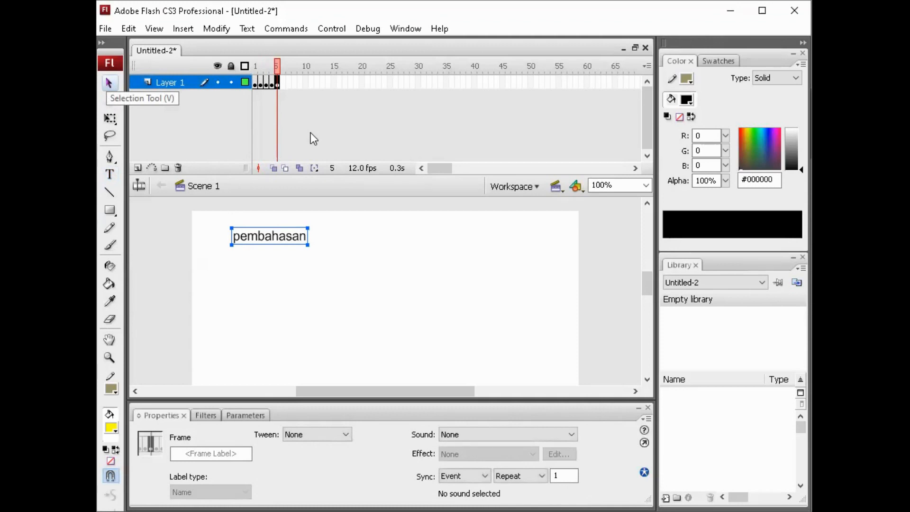
key(F6)
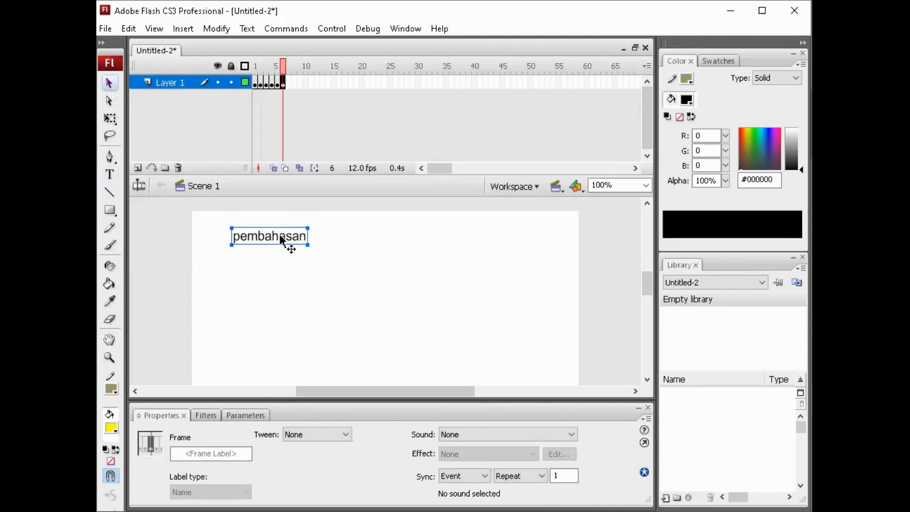
double_click(282, 238)
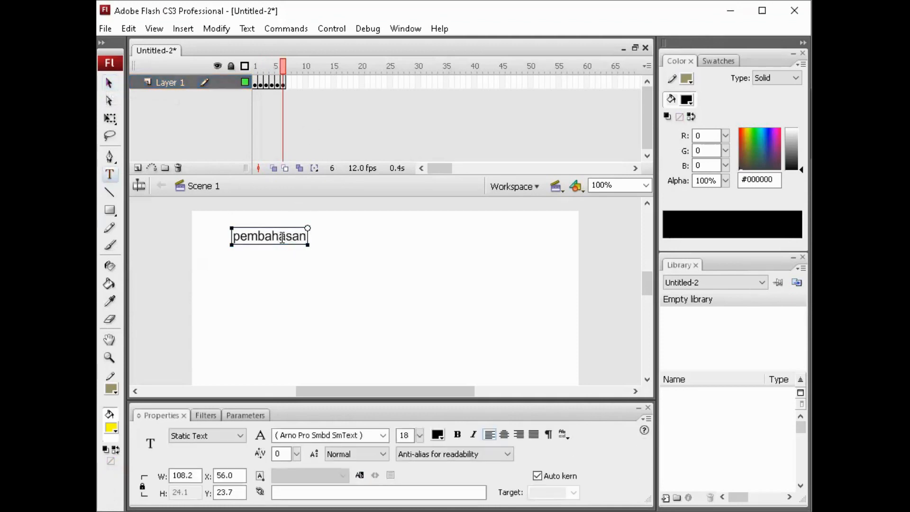
double_click(281, 238)
text(pen)
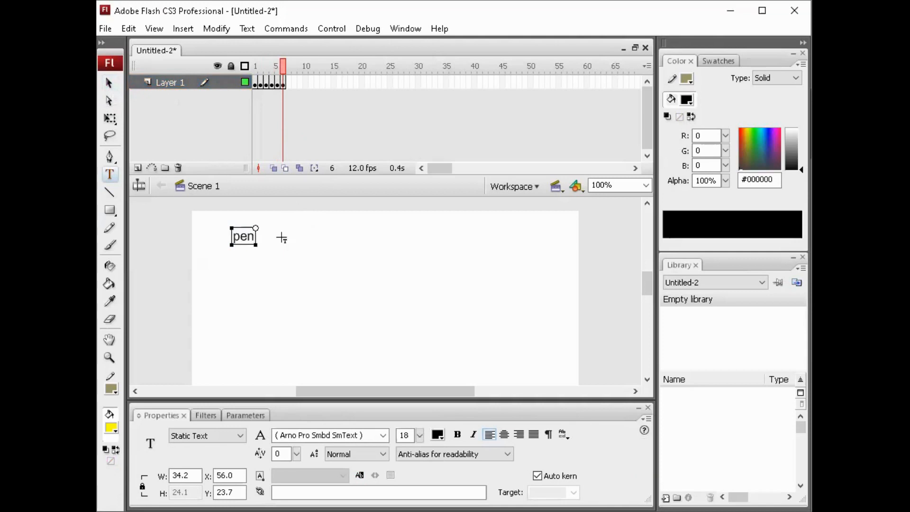
text(utup)
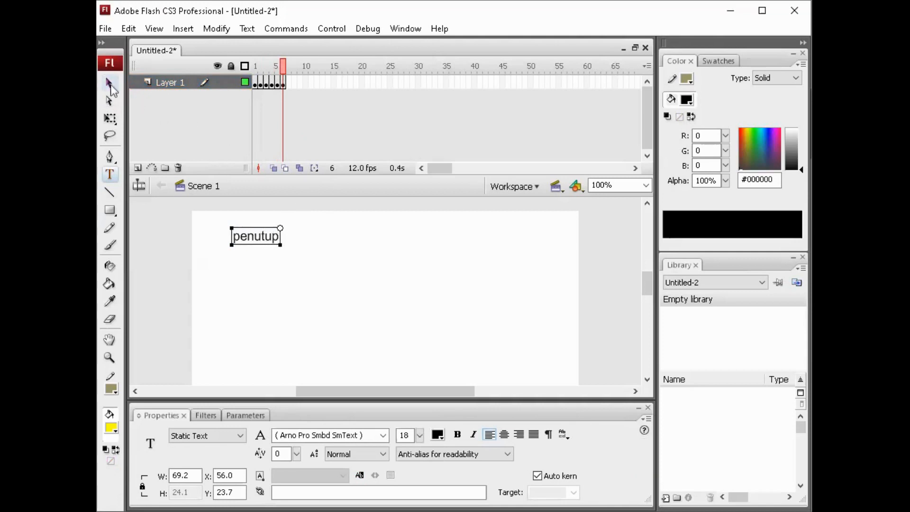
click(111, 87)
click(361, 281)
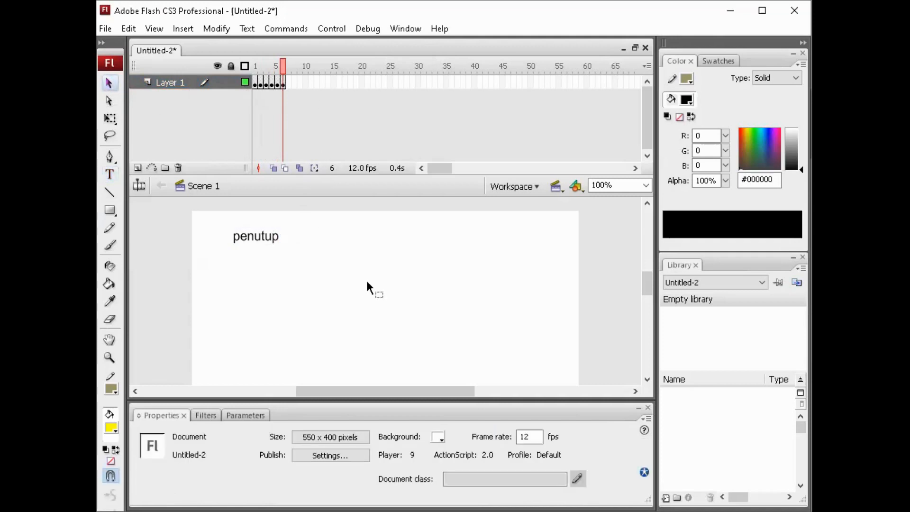
- Test the movie, accepting the System Default Font mapping for the missing Arno Pro font, and close the preview
key(ctrl+Return)
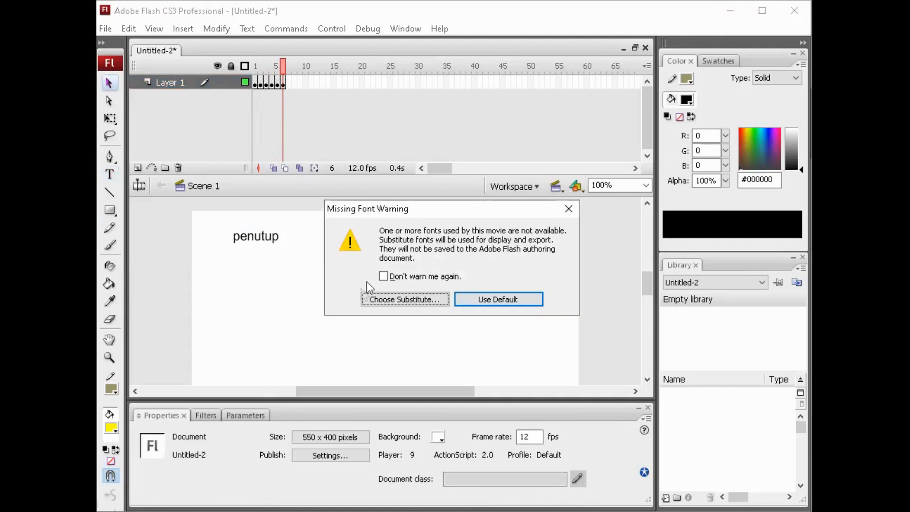
click(387, 302)
click(391, 298)
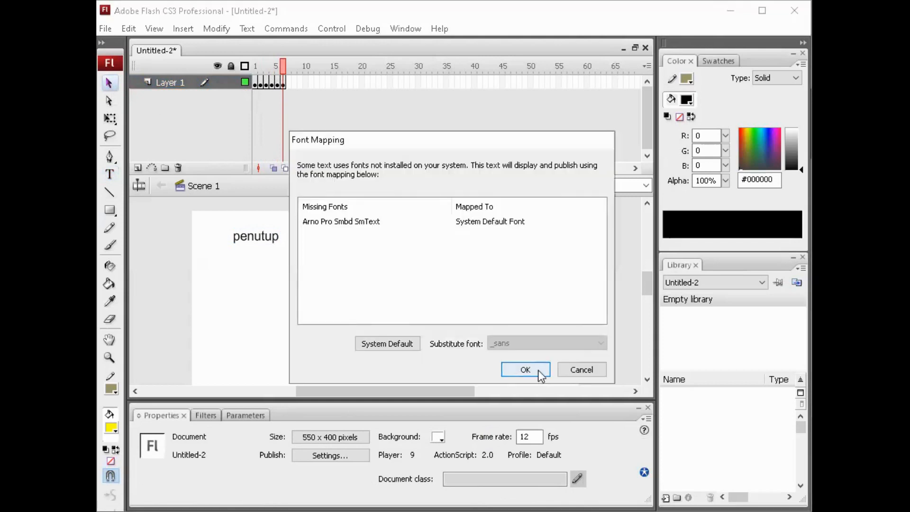
click(539, 370)
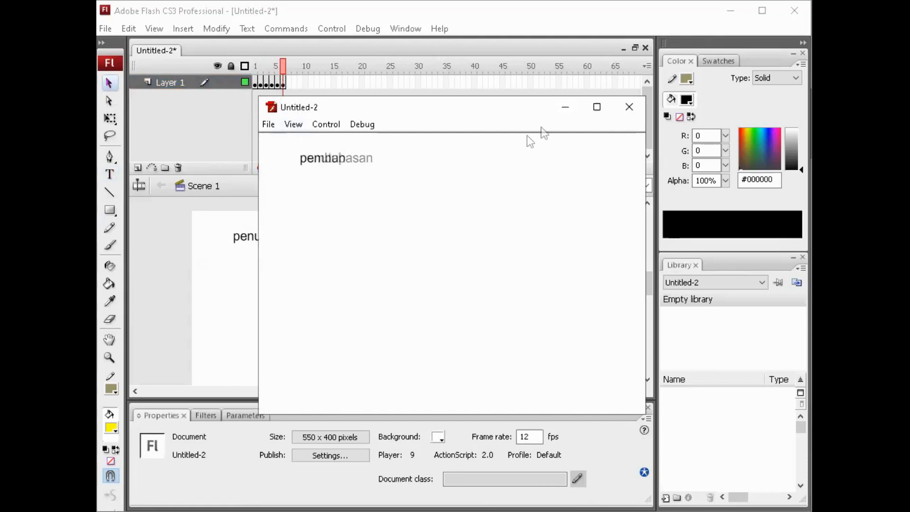
click(630, 108)
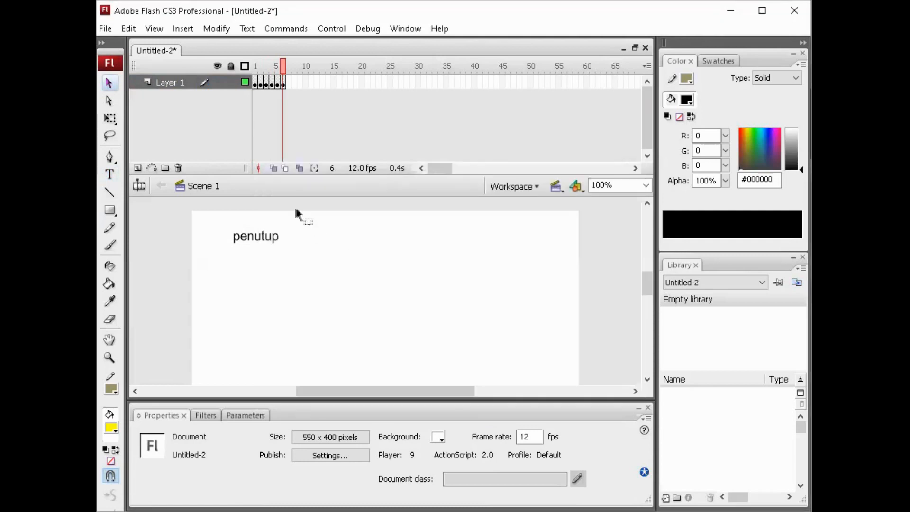
- Rename Layer 1 as "slide"
double_click(172, 83)
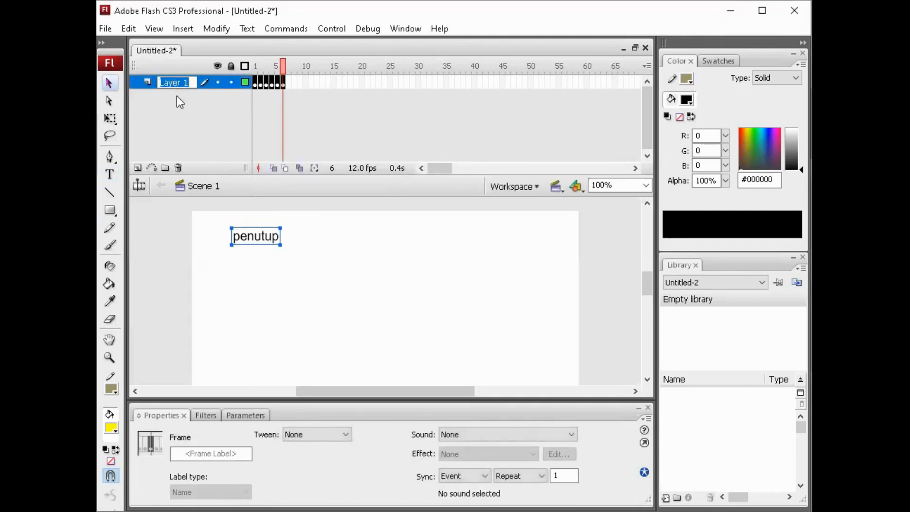
text(slide)
click(178, 96)
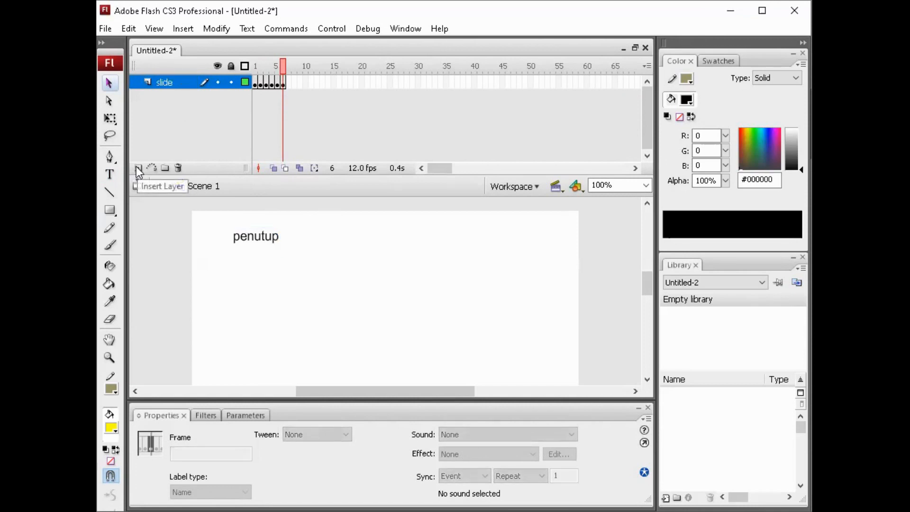
- Insert a new layer above the slide layer and name it "as stop"
click(137, 168)
double_click(166, 82)
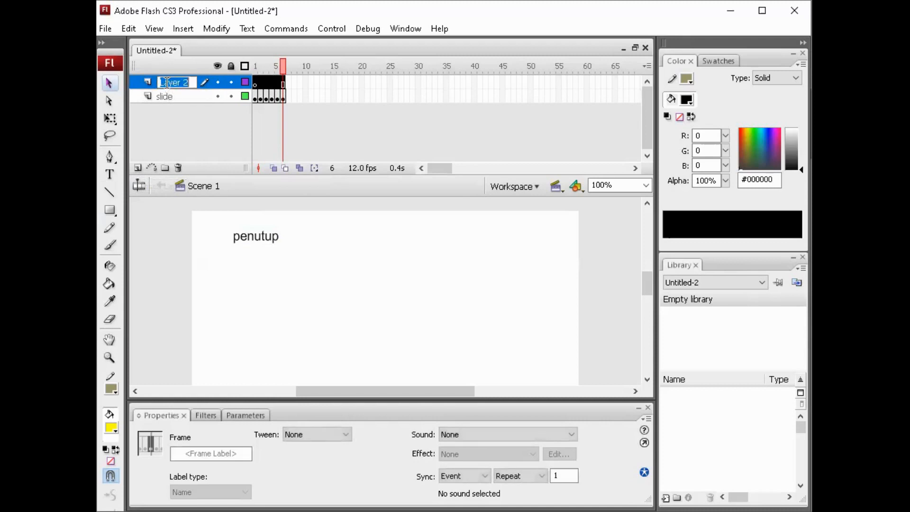
text(as)
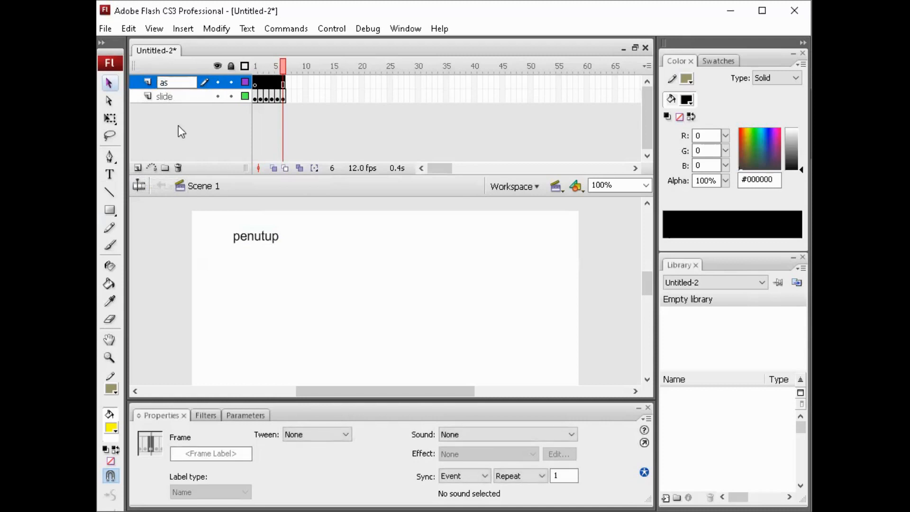
text( stop)
click(177, 127)
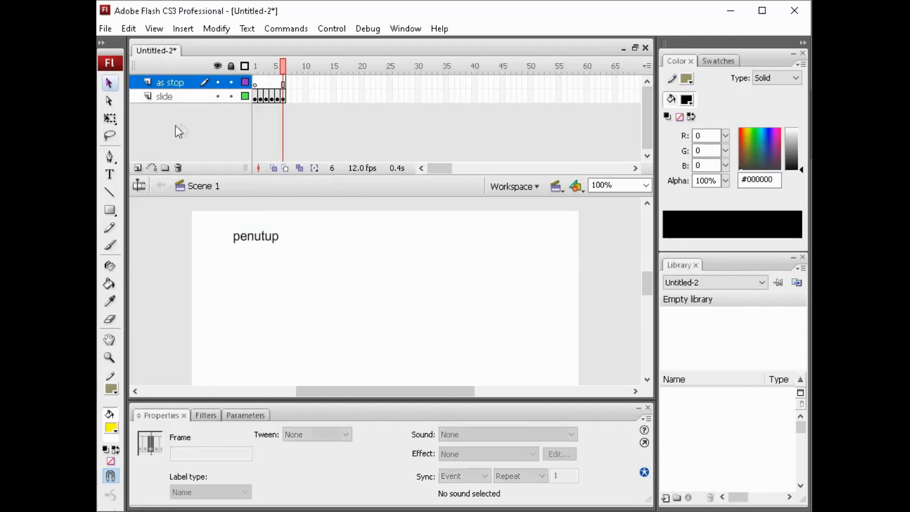
- Insert an empty keyframe at each of frames 2 through 6 on the "as stop" layer
click(256, 83)
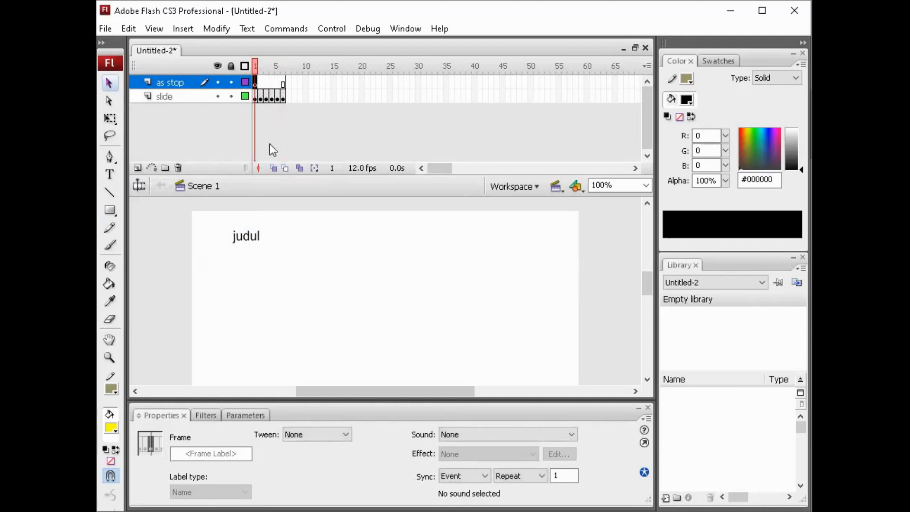
key(period)
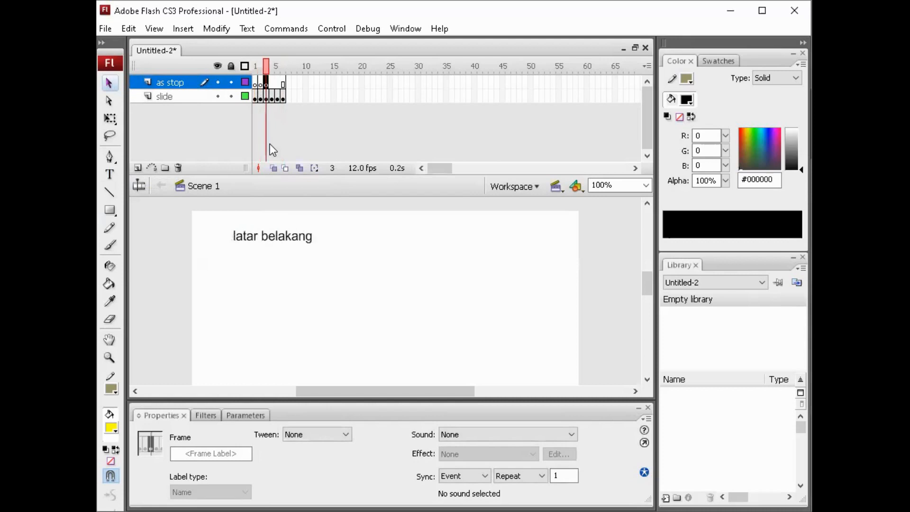
key(.)
key(.)
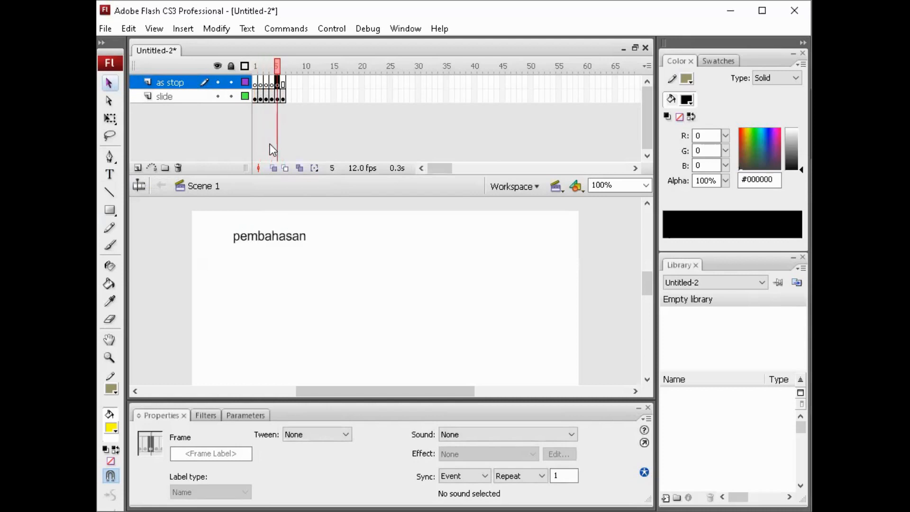
key(.)
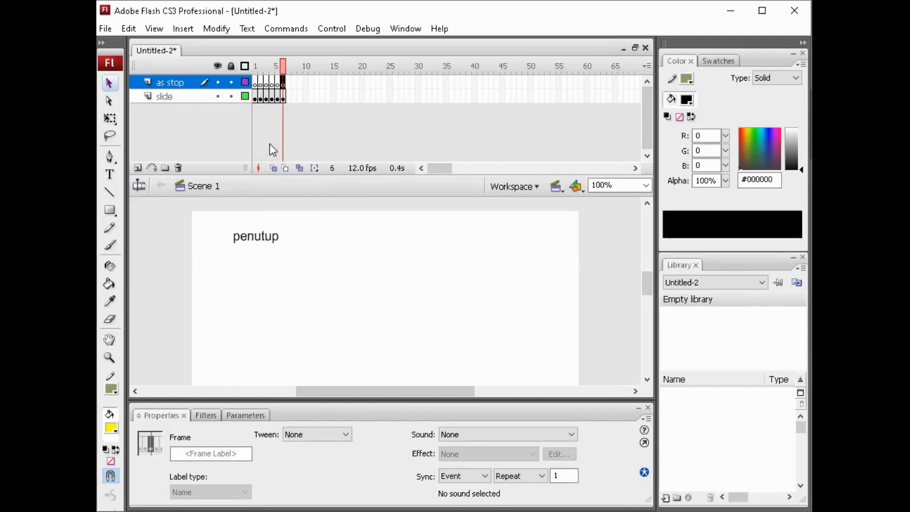
- Add the frame script stop(); to frame 1 of the "as stop" layer
click(254, 98)
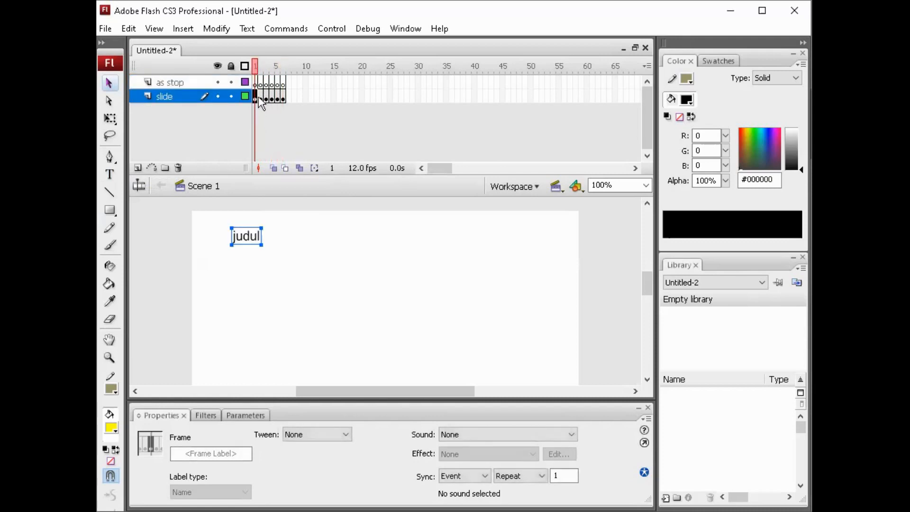
click(261, 94)
click(256, 84)
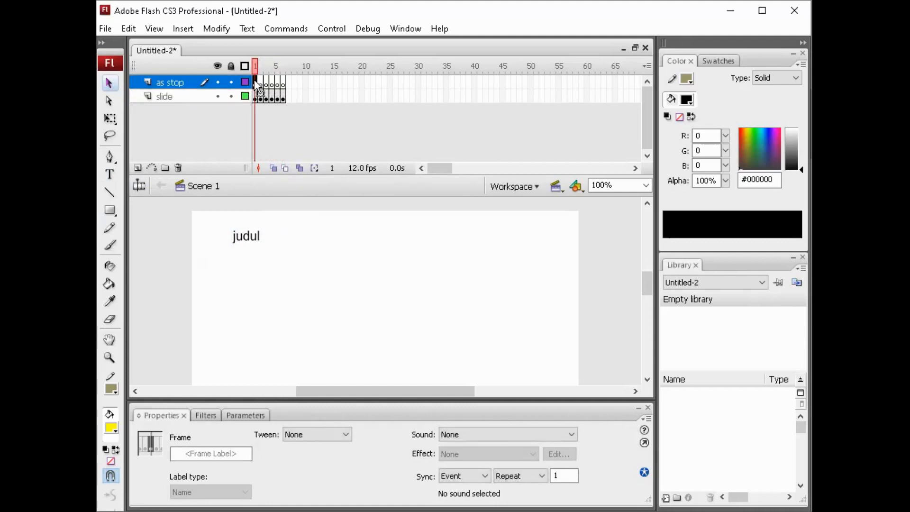
right_click(255, 86)
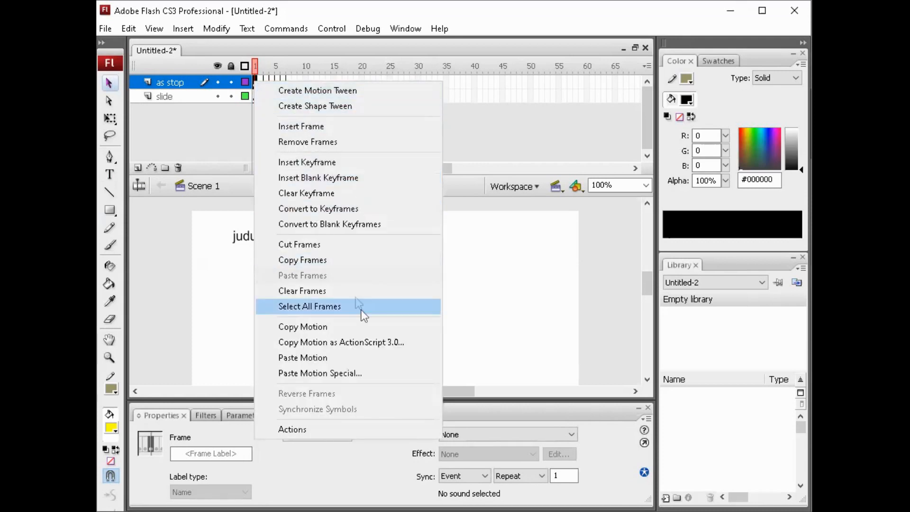
click(308, 429)
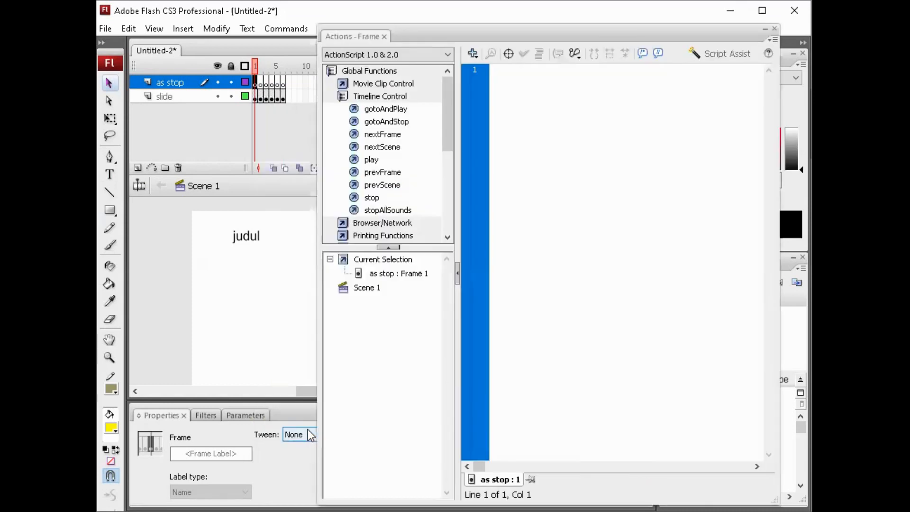
click(523, 79)
text(st)
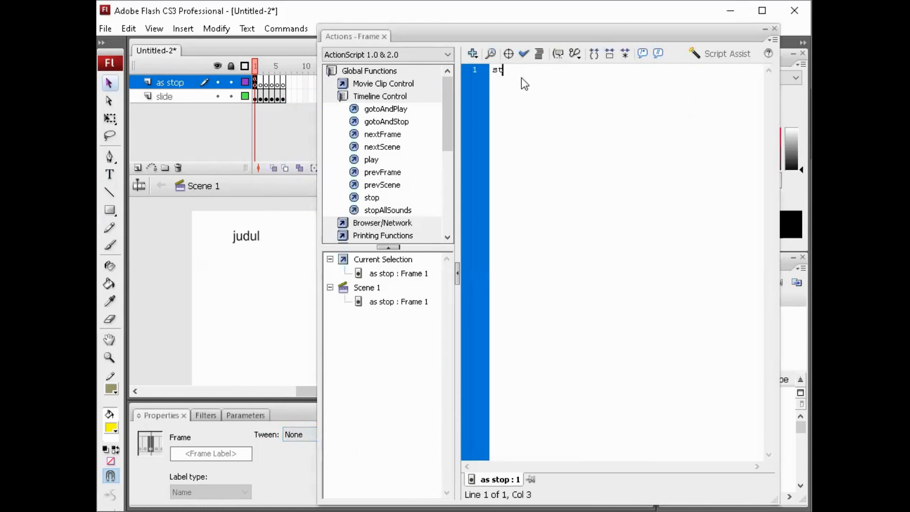
text(op();)
- Copy the stop(); line from the frame 1 script and close the Actions editor
drag(534, 70, 484, 70)
key(ctrl+c)
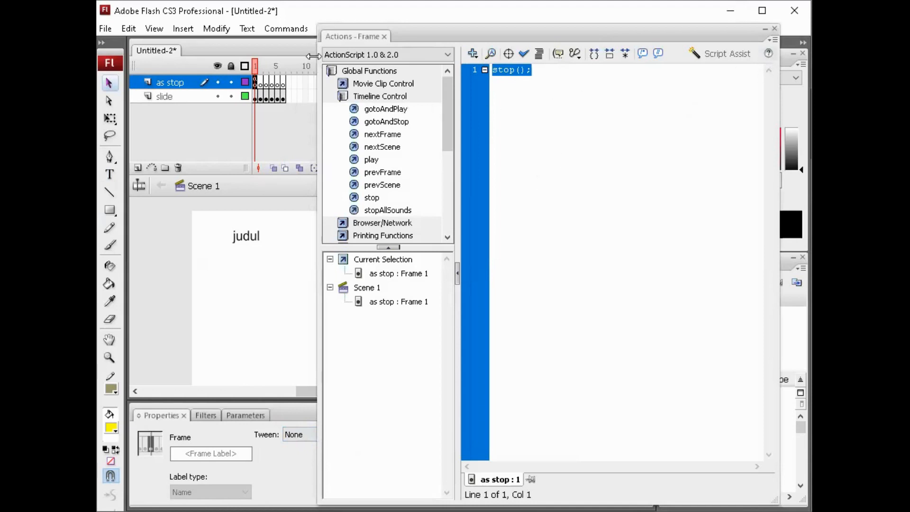
drag(327, 38, 319, 81)
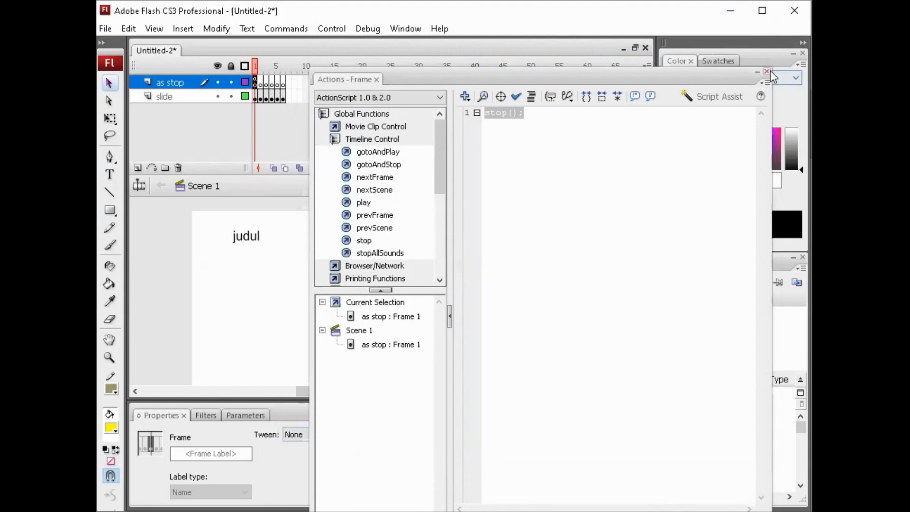
click(767, 72)
- Paste the copied stop(); script into frame 2 of the "as stop" layer and close the Actions editor
click(260, 83)
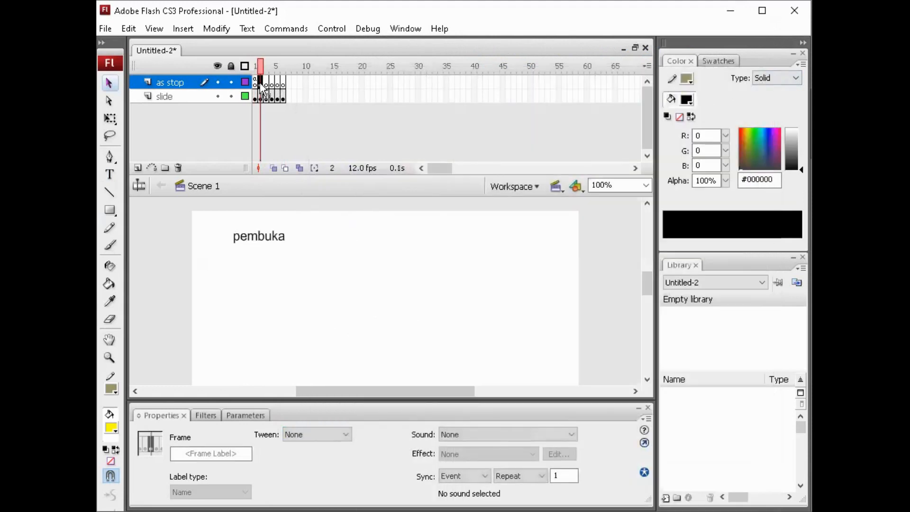
right_click(261, 85)
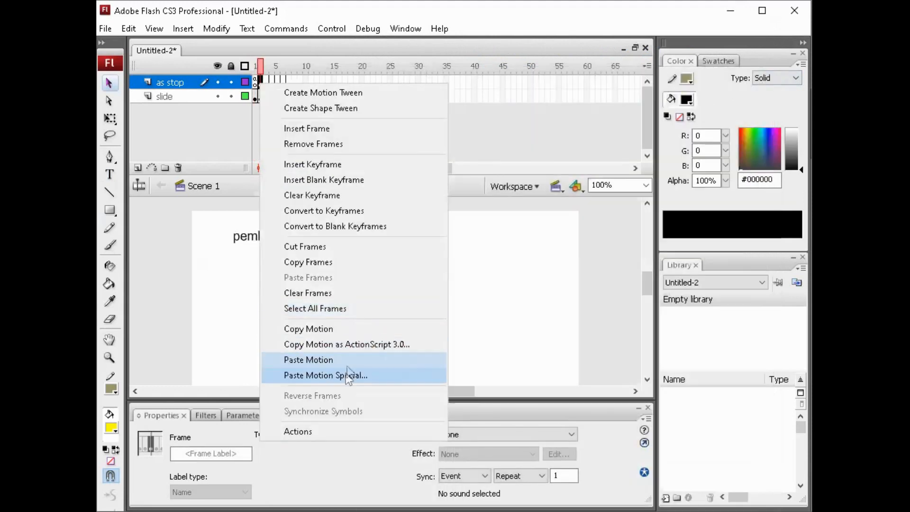
click(327, 432)
right_click(507, 121)
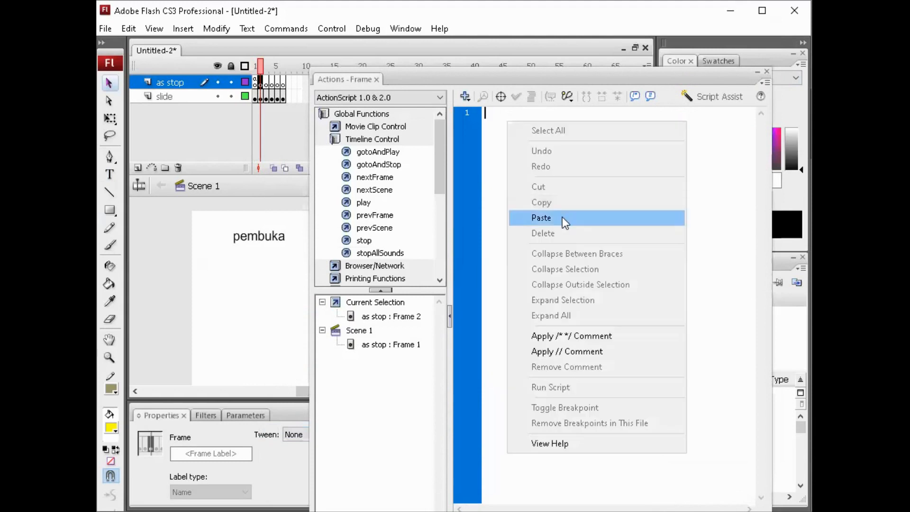
click(562, 217)
click(767, 72)
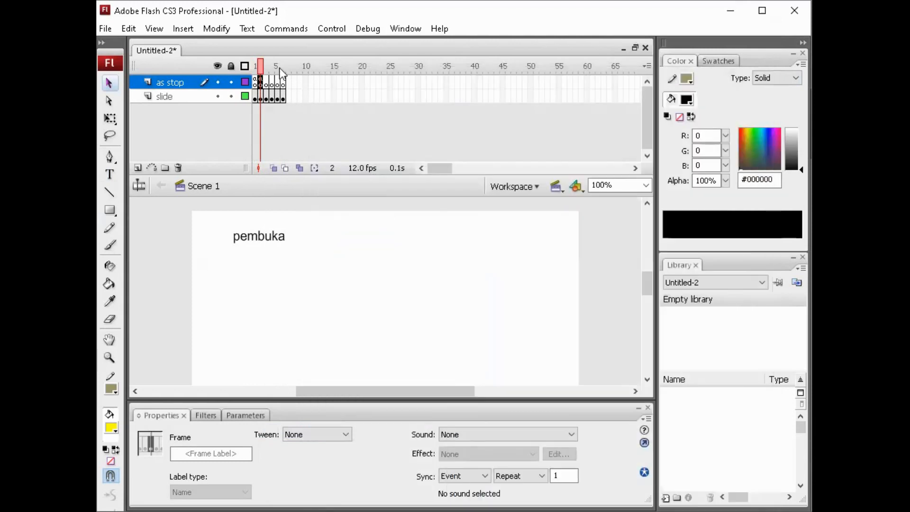
- Paste the copied stop(); script into frame 3 of the "as stop" layer and close the Actions editor
click(266, 84)
right_click(266, 84)
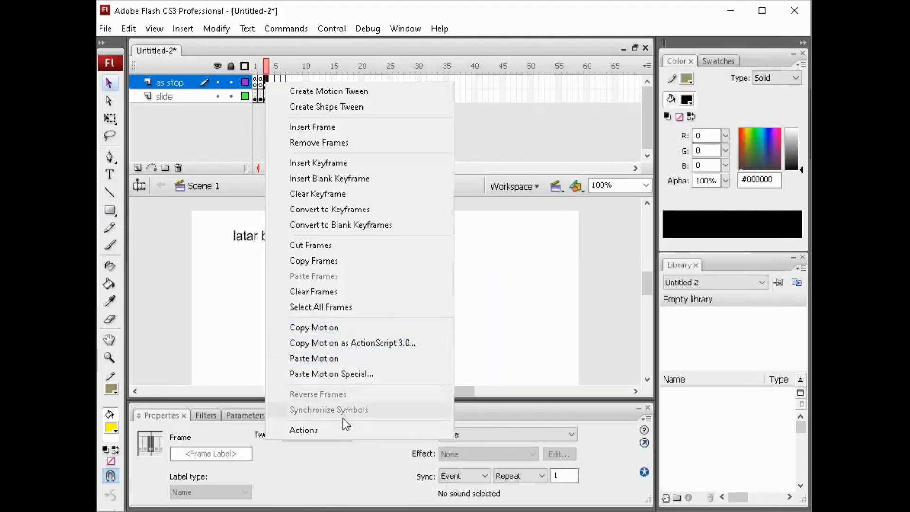
click(343, 429)
right_click(514, 134)
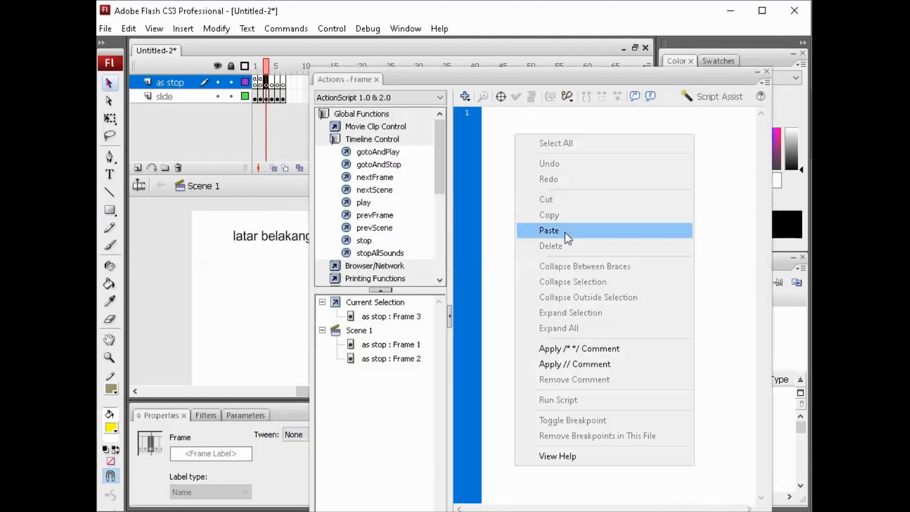
click(565, 231)
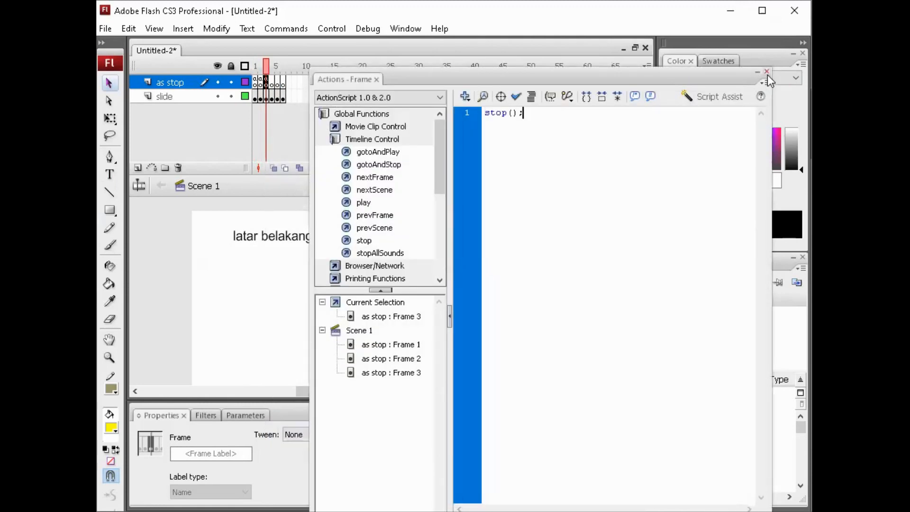
click(767, 72)
- Paste the copied stop(); script into frame 4 of the "as stop" layer and close the Actions editor
click(272, 83)
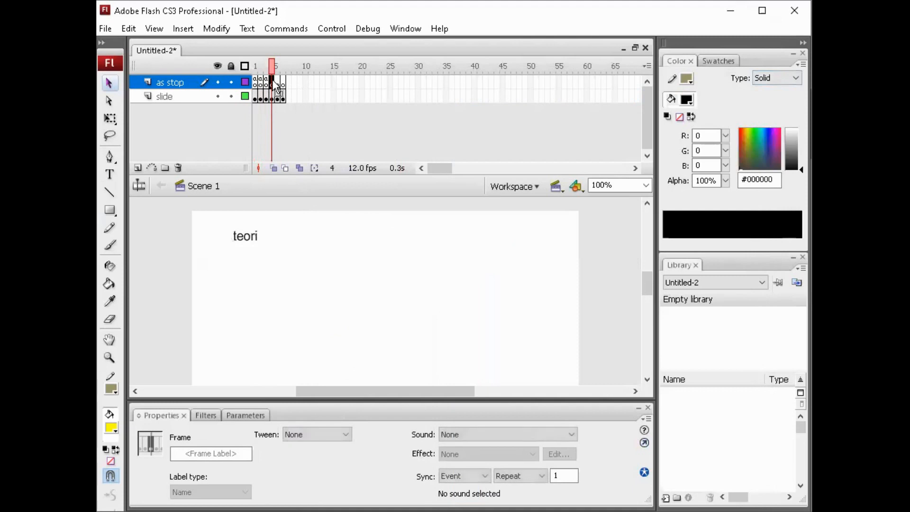
right_click(272, 83)
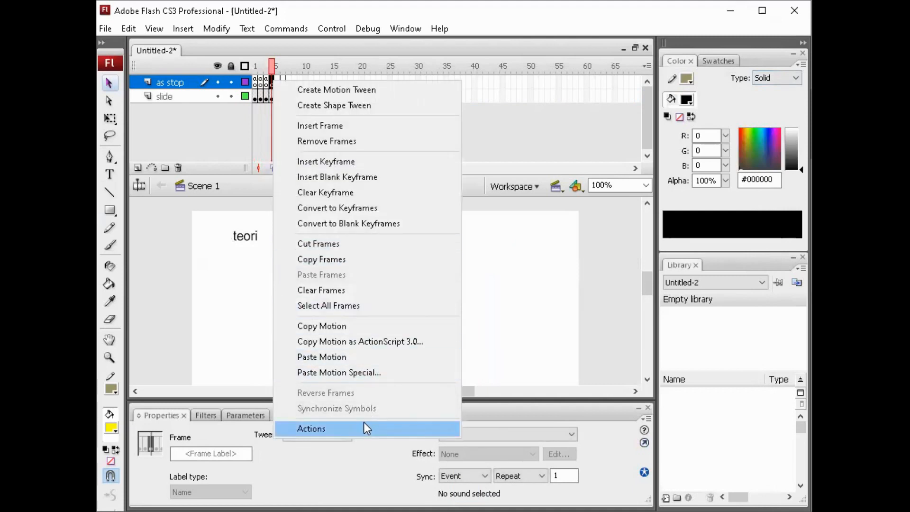
key(Return)
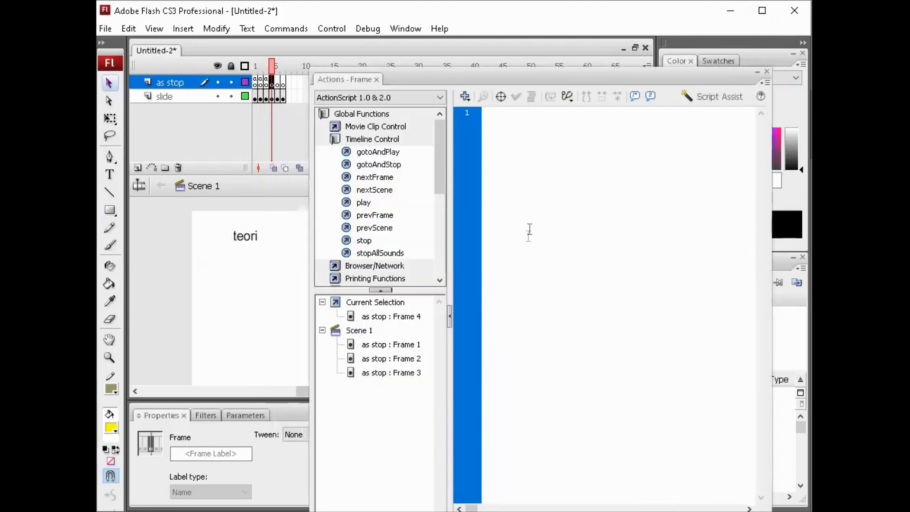
right_click(499, 125)
click(600, 223)
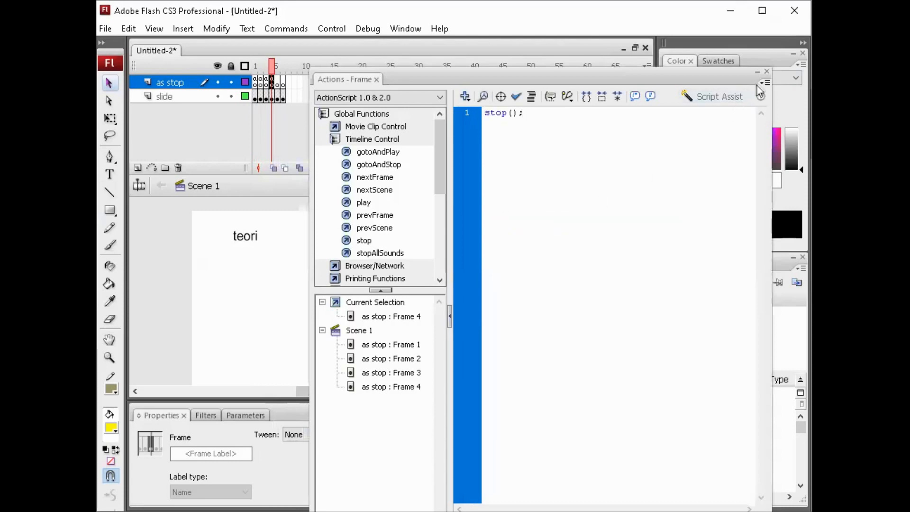
click(766, 71)
- Paste the copied stop(); script into frame 5 of the "as stop" layer and close the Actions editor
click(278, 83)
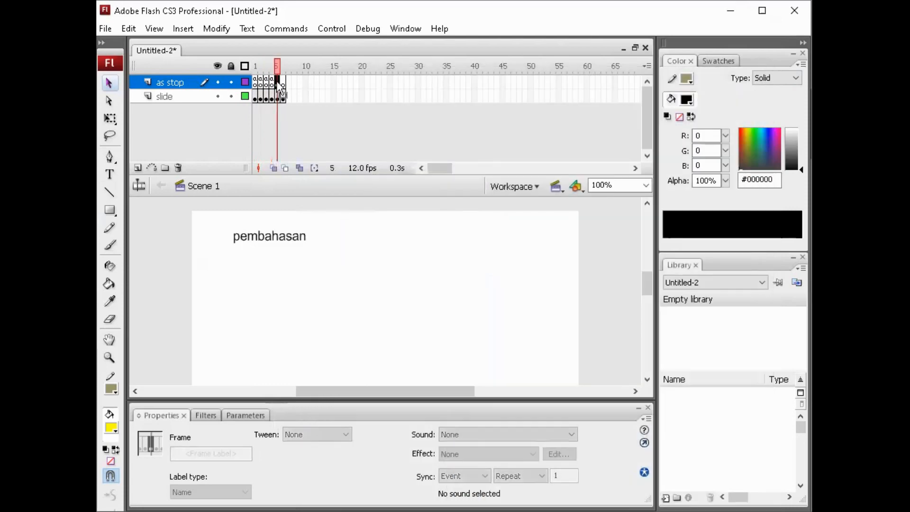
right_click(278, 83)
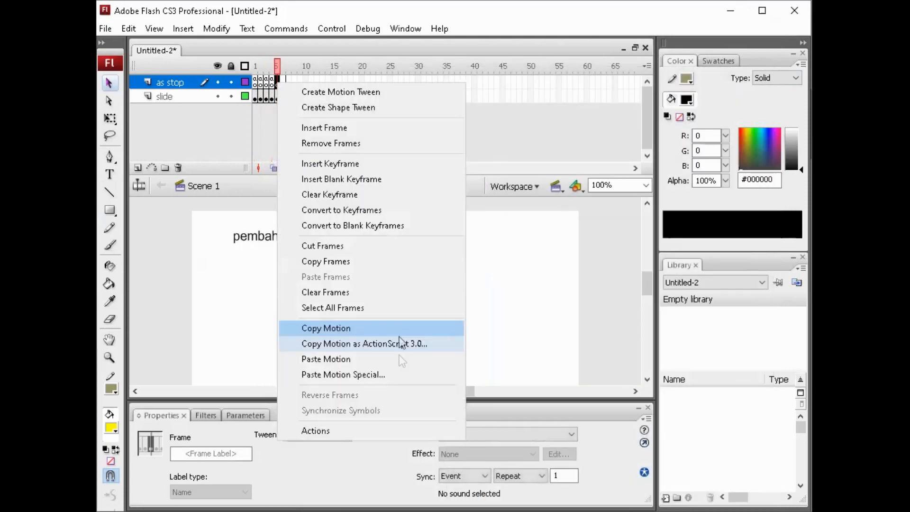
click(385, 434)
right_click(518, 161)
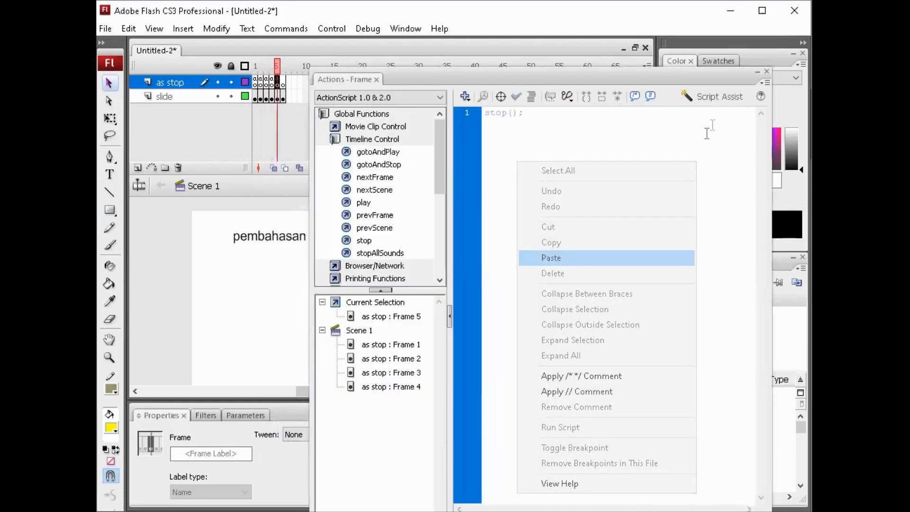
click(766, 72)
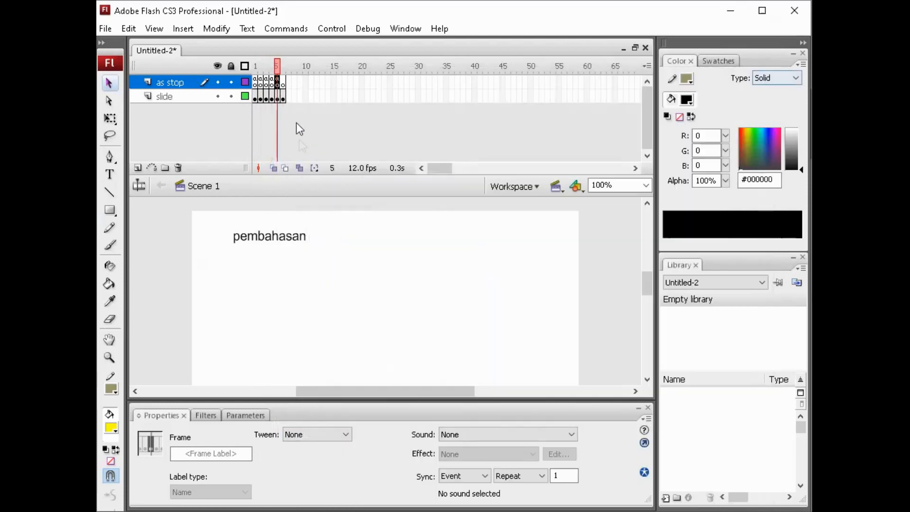
- Paste the copied stop(); script into frame 6 of the "as stop" layer and close the Actions editor
click(283, 83)
right_click(283, 83)
key(Escape)
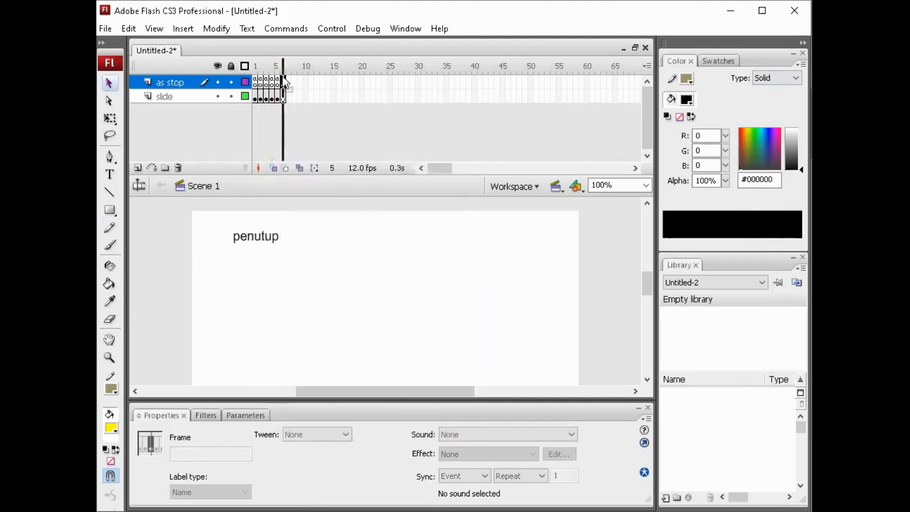
click(284, 83)
right_click(284, 83)
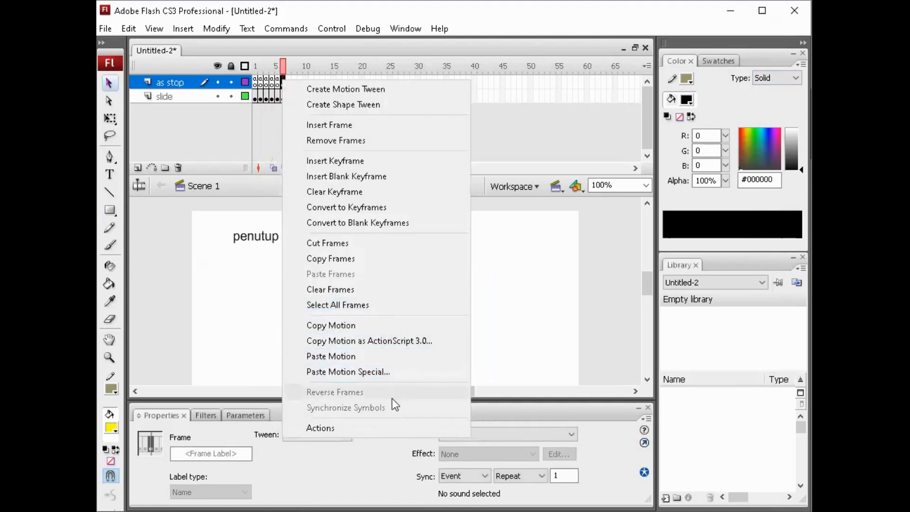
click(386, 425)
right_click(517, 146)
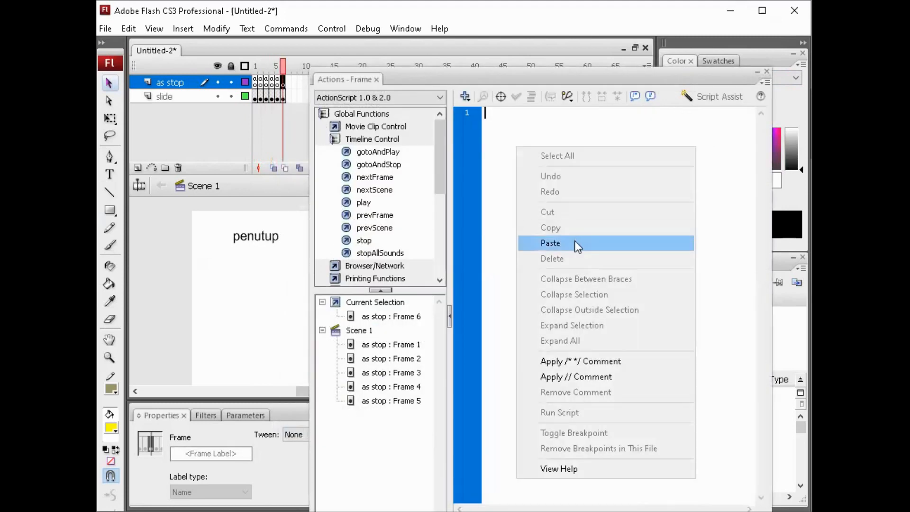
click(576, 241)
click(768, 71)
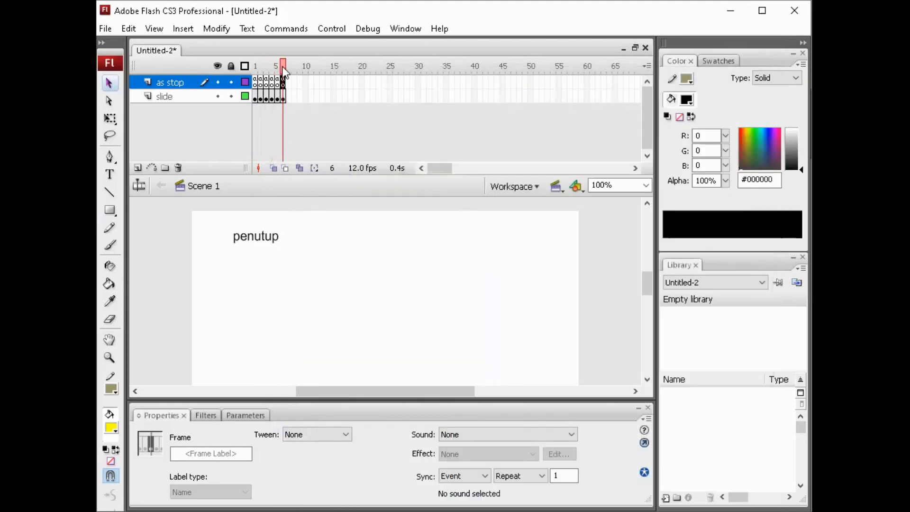
- Return to frame 1 and test the movie to check that playback stops there, closing the preview when done
drag(283, 66, 255, 72)
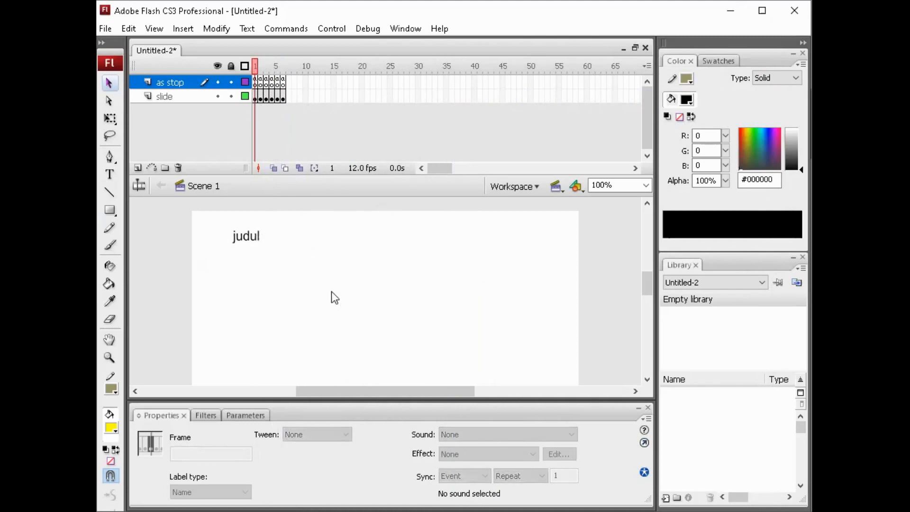
key(ctrl+Return)
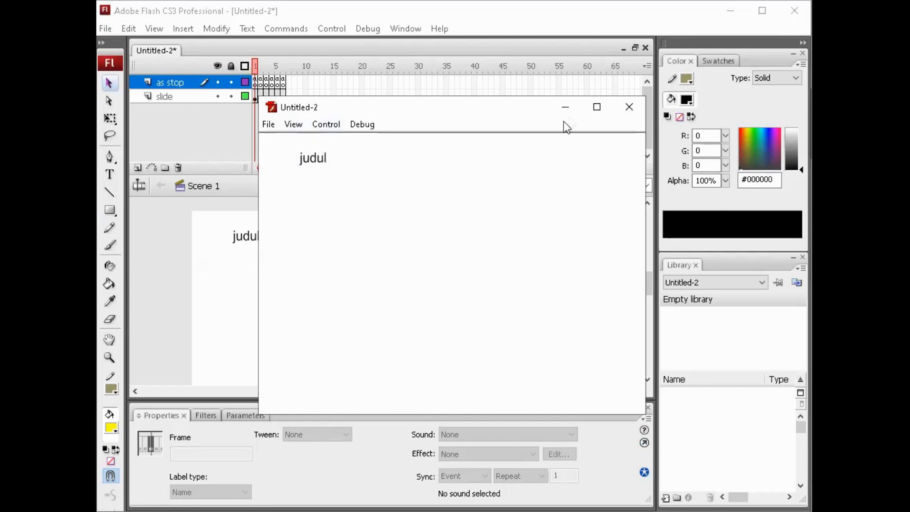
click(629, 107)
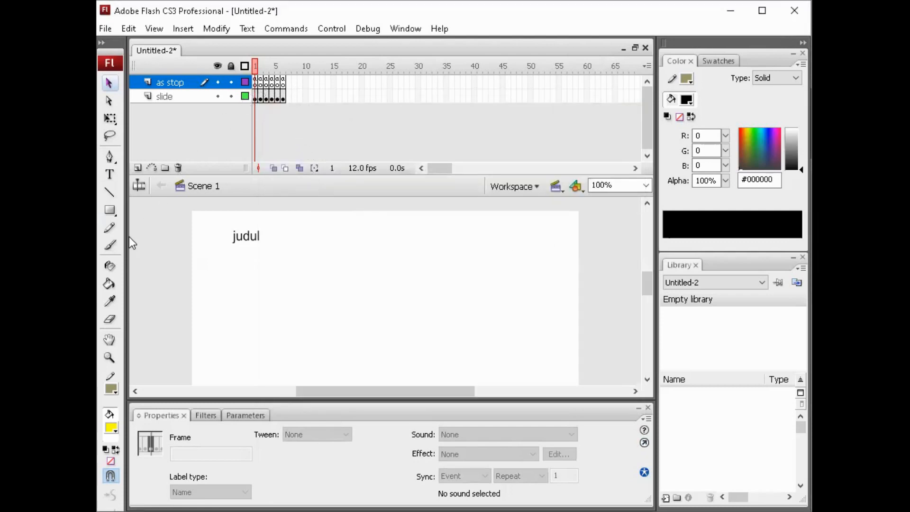
- Draw a #999999 gray rectangle about 76 by 27 px in the lower right area of the frame 1 slide
click(108, 207)
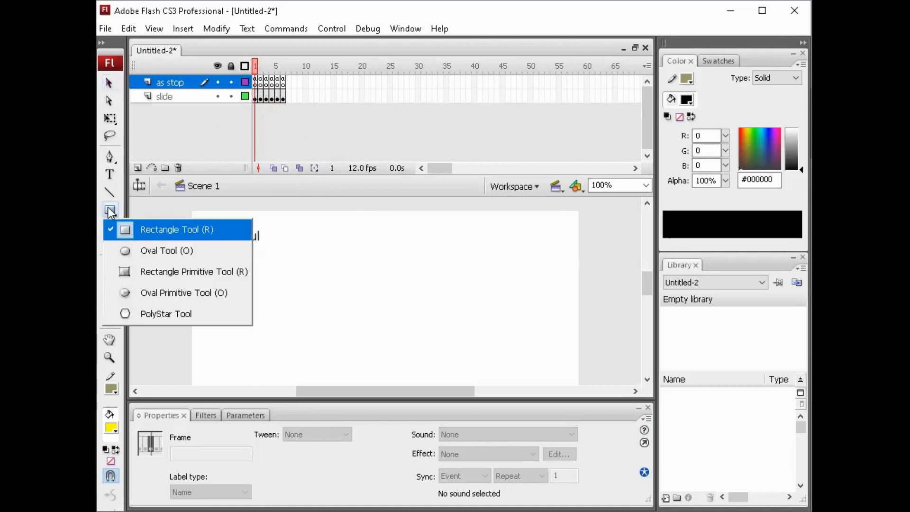
click(143, 230)
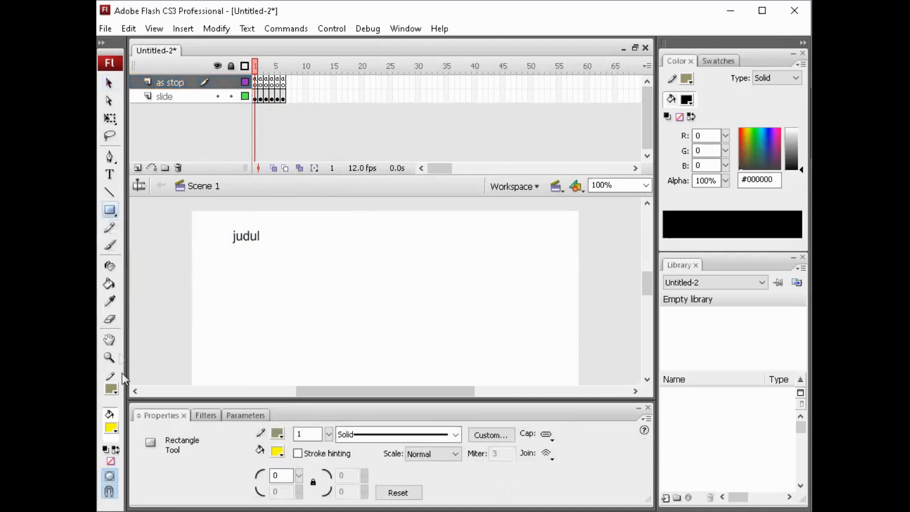
click(112, 431)
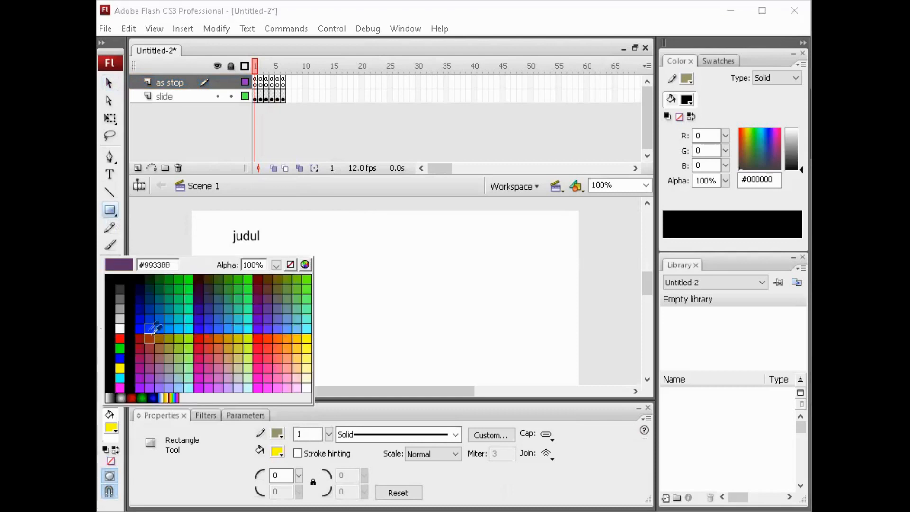
click(120, 308)
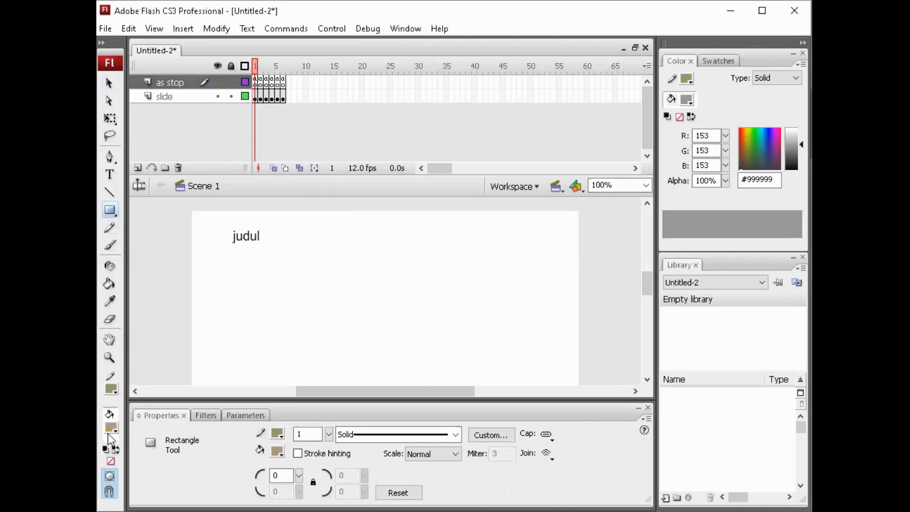
click(107, 475)
drag(476, 334, 530, 353)
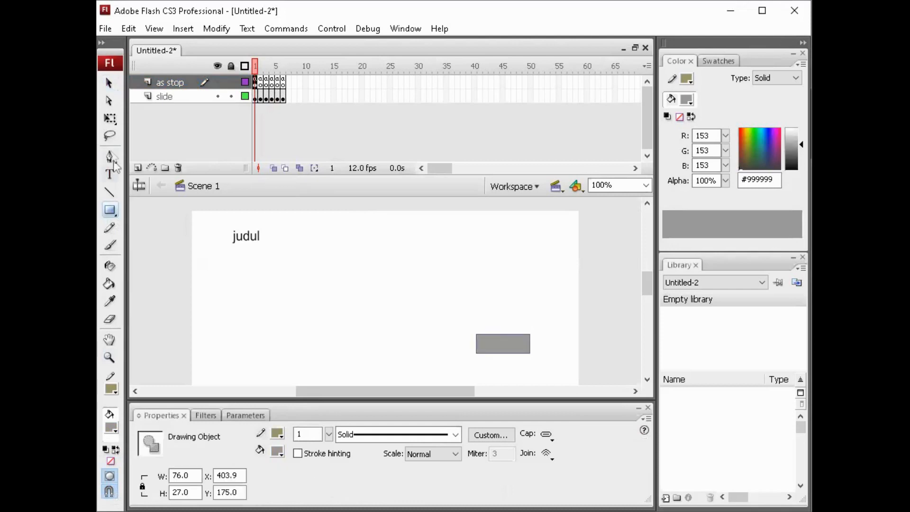
- Convert the gray rectangle to a Button symbol named btn_next
click(108, 83)
drag(461, 316, 553, 365)
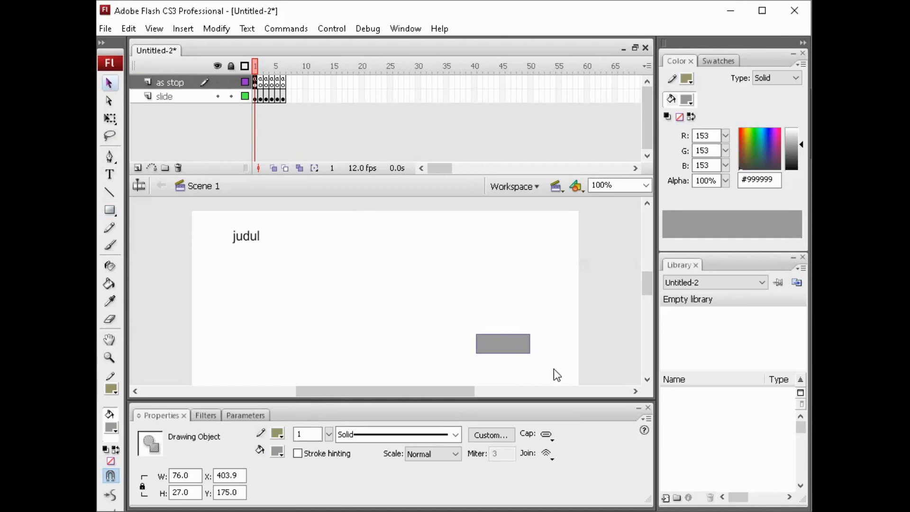
key(F8)
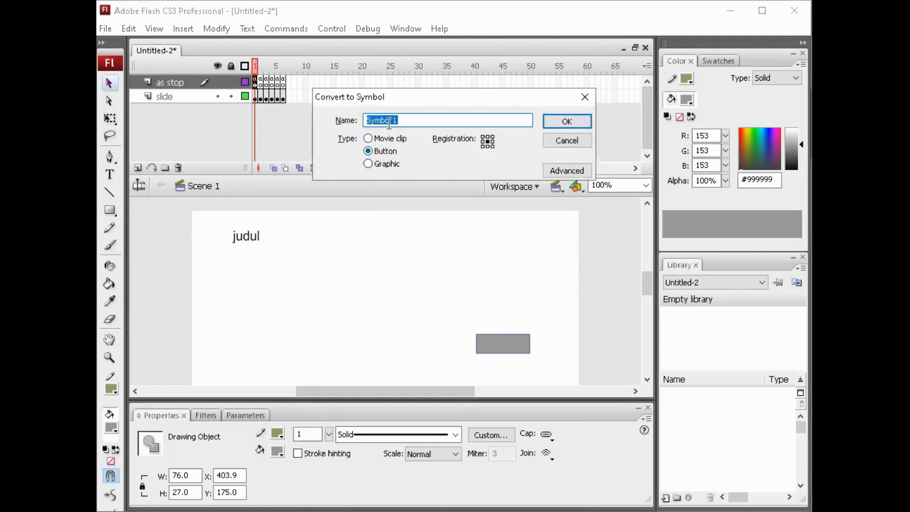
text(btn_next)
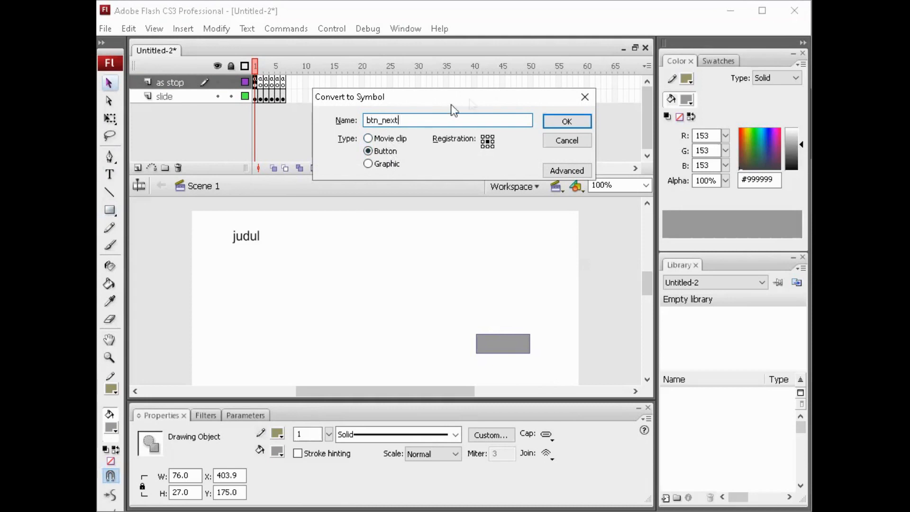
click(561, 127)
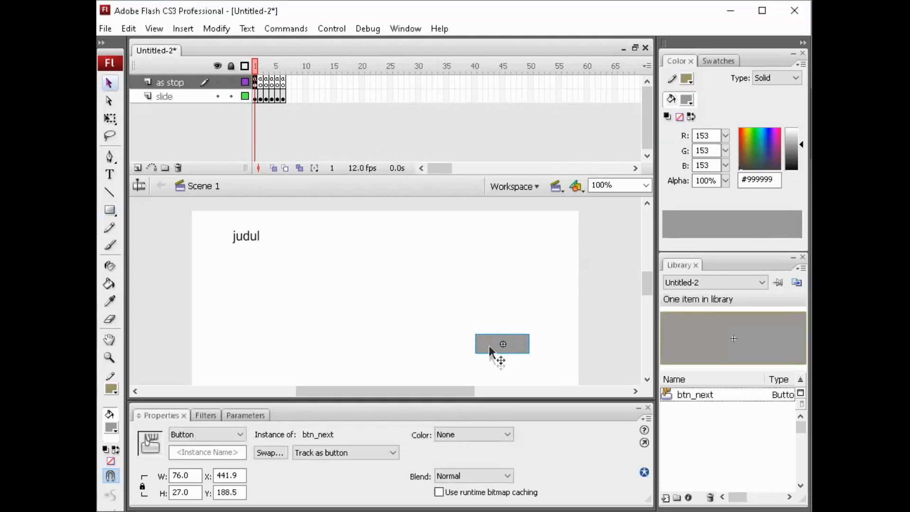
- Inside the btn_next symbol, add the static text "next" near the rectangle and colour it black (#000000)
double_click(491, 344)
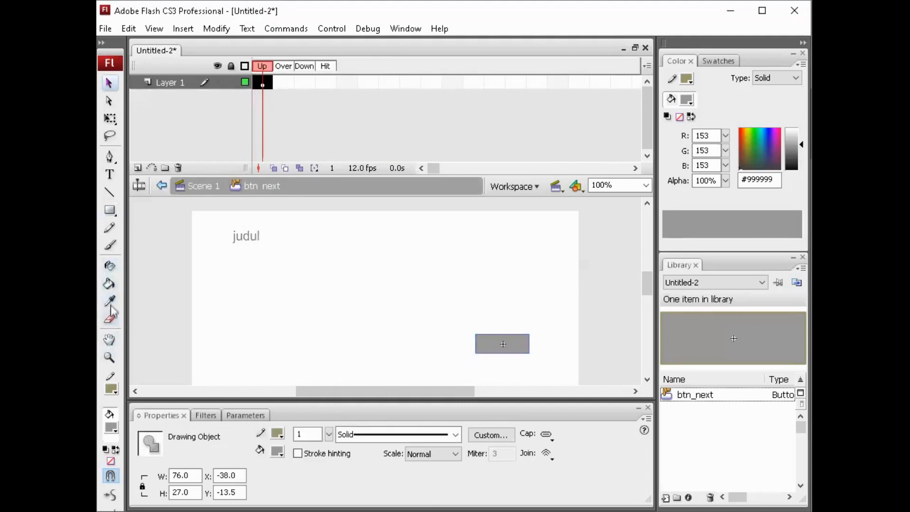
click(110, 176)
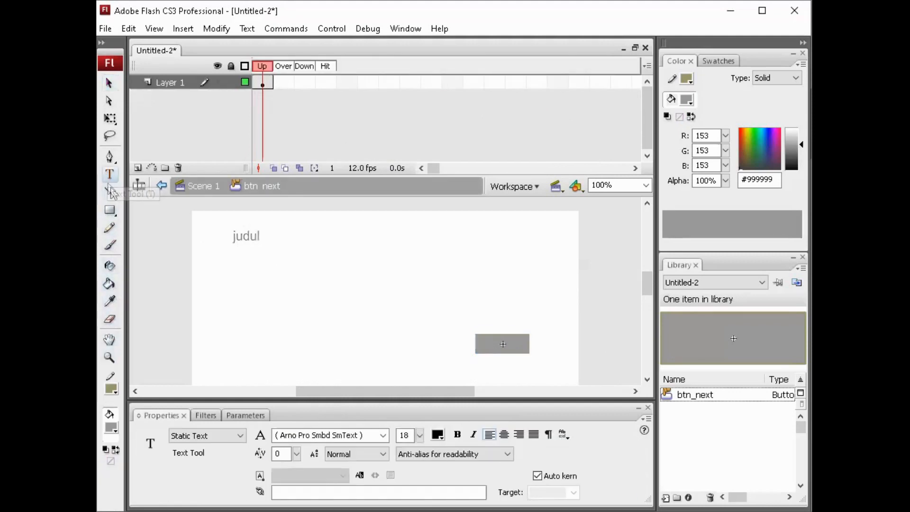
click(111, 428)
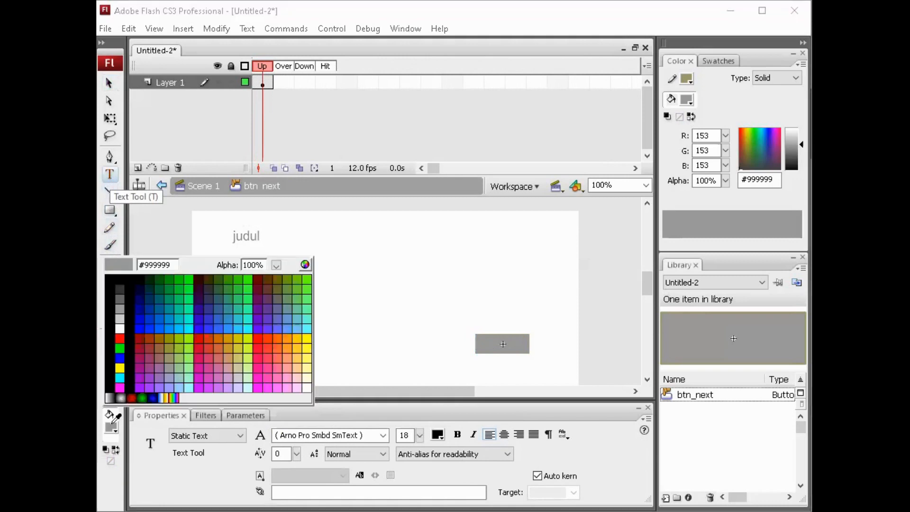
click(440, 440)
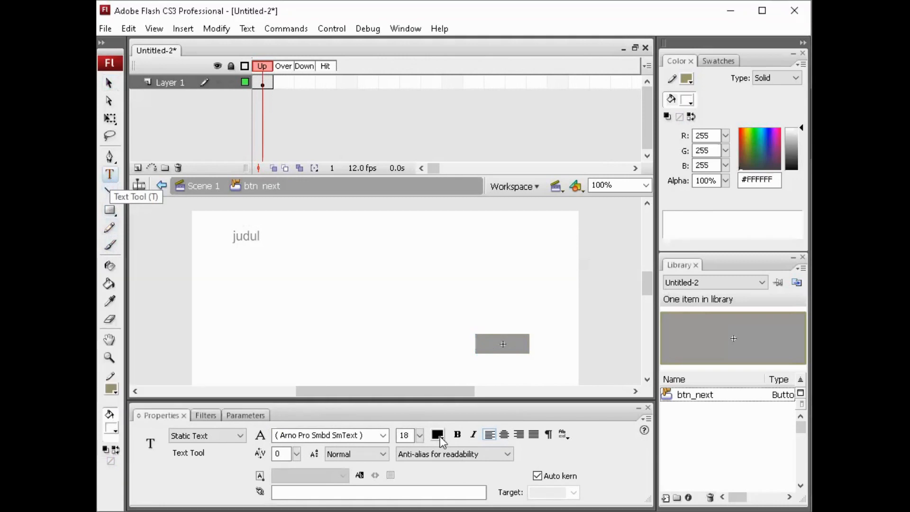
click(449, 314)
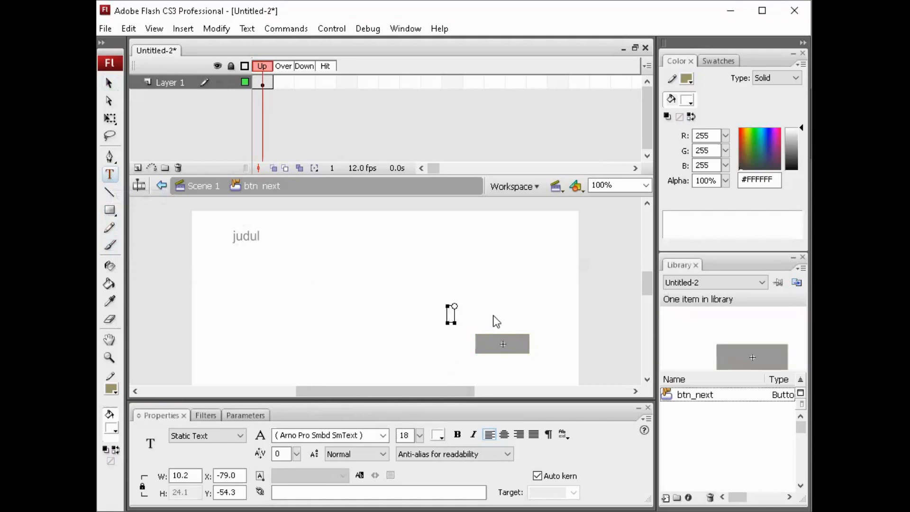
text(next)
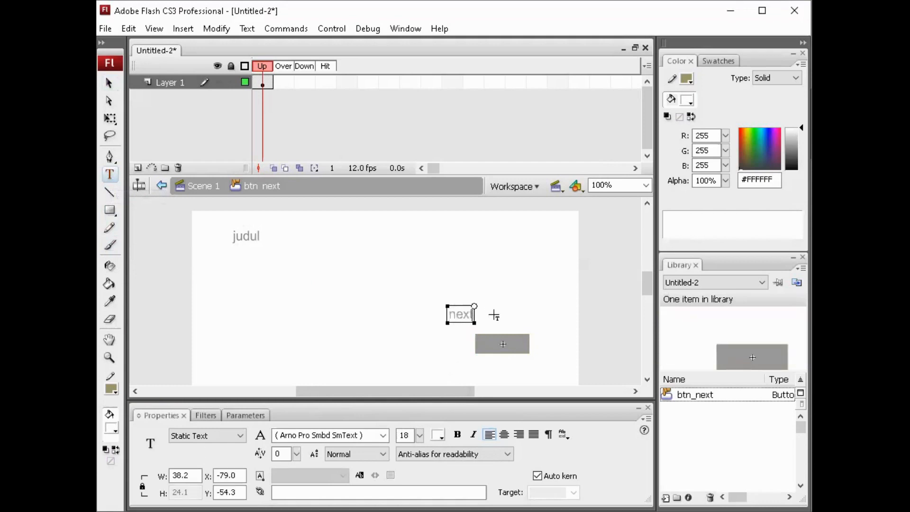
key(ctrl+a)
click(439, 432)
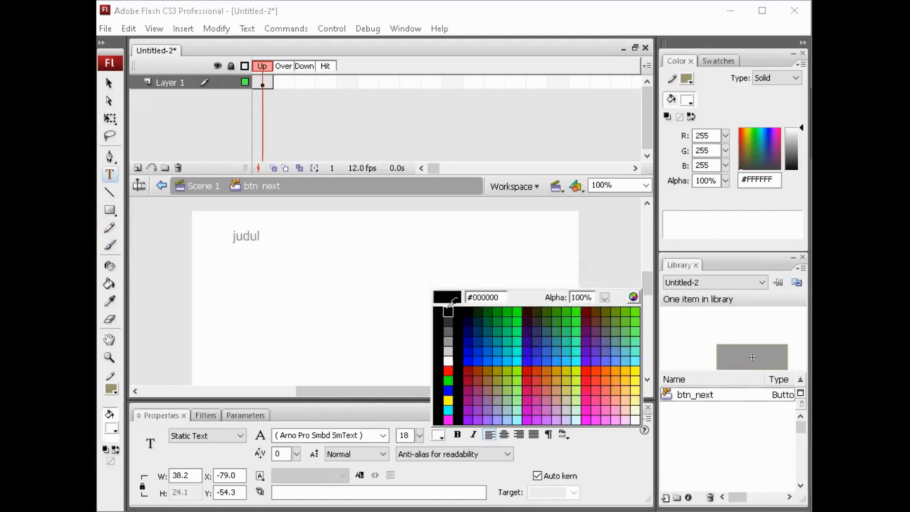
click(444, 308)
- Move the "next" text onto the gray rectangle and nudge it to the centre at X -20, Y -11.5
click(108, 83)
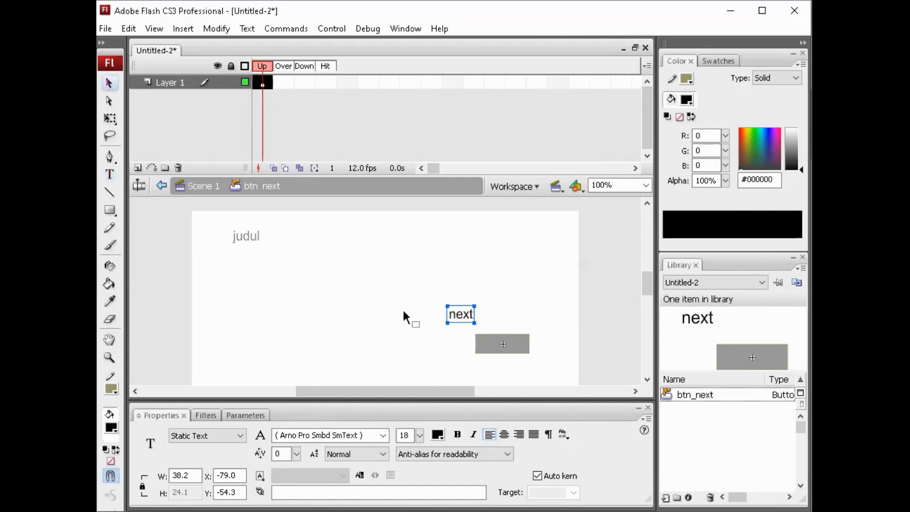
drag(461, 315, 501, 344)
key(Right)
key(Right)
key(Right)
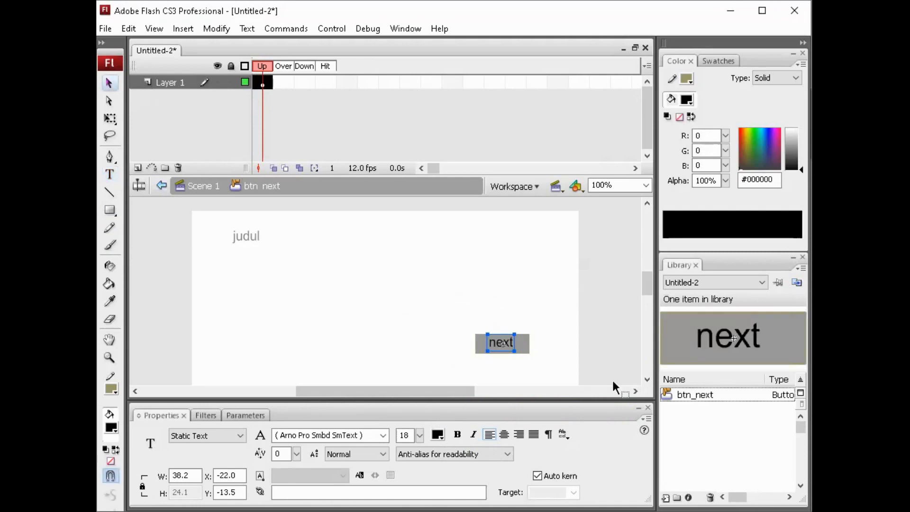
key(Down)
key(Down)
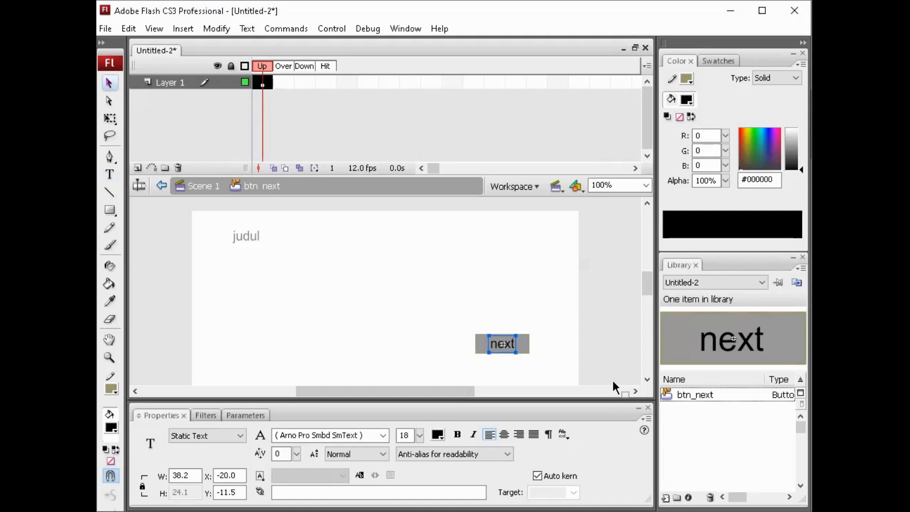
click(383, 245)
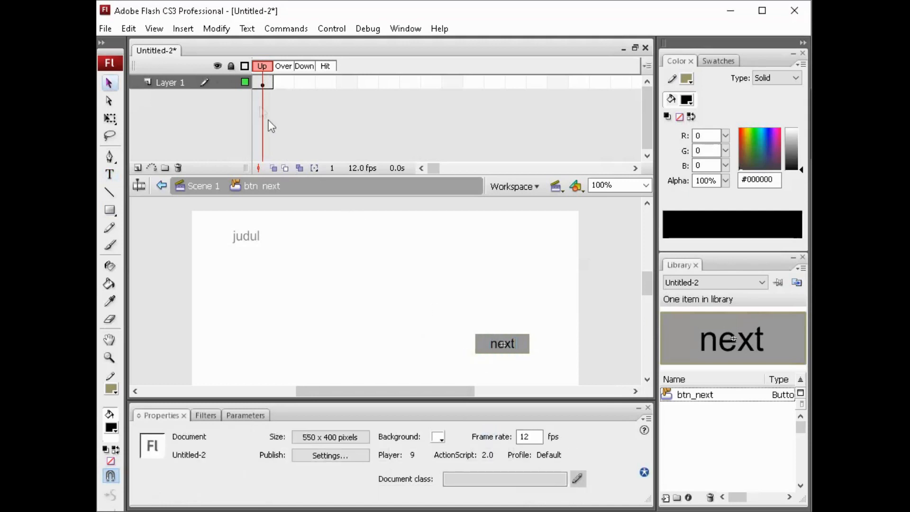
- Insert keyframes for the Over and Down states of the btn_next symbol
click(263, 84)
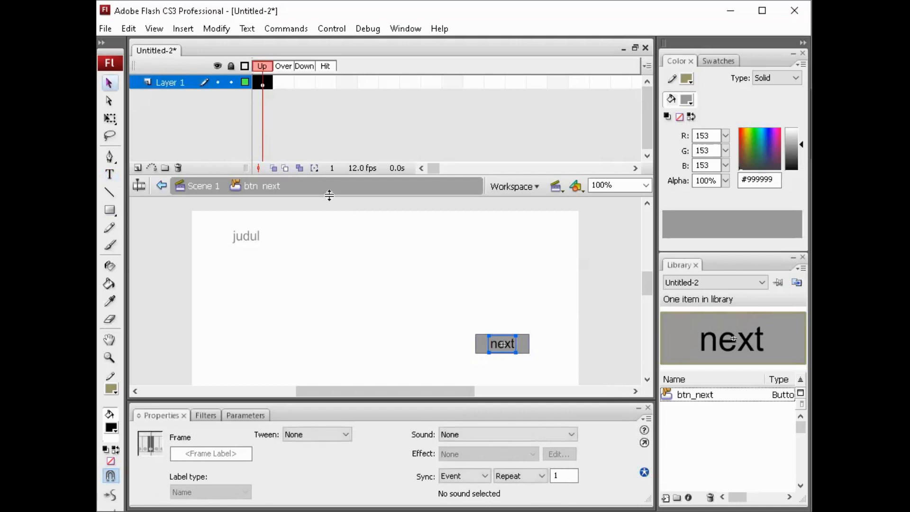
key(F6)
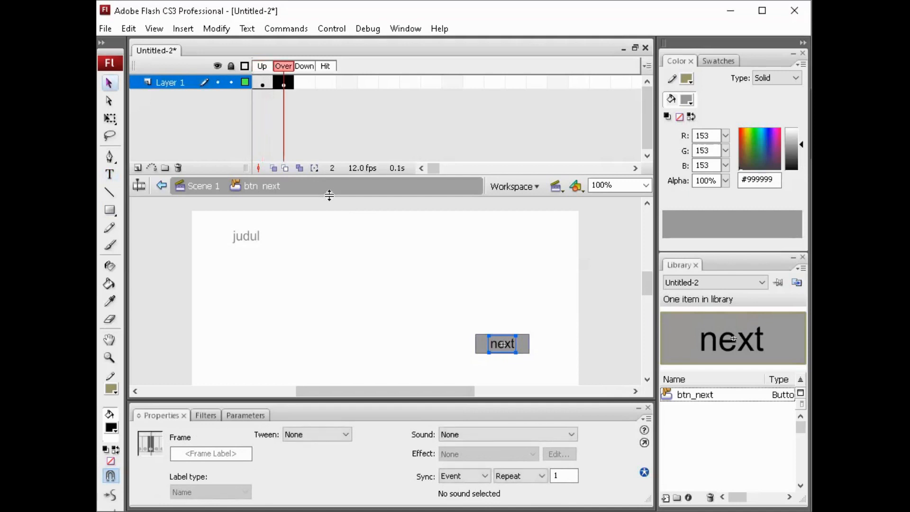
key(F6)
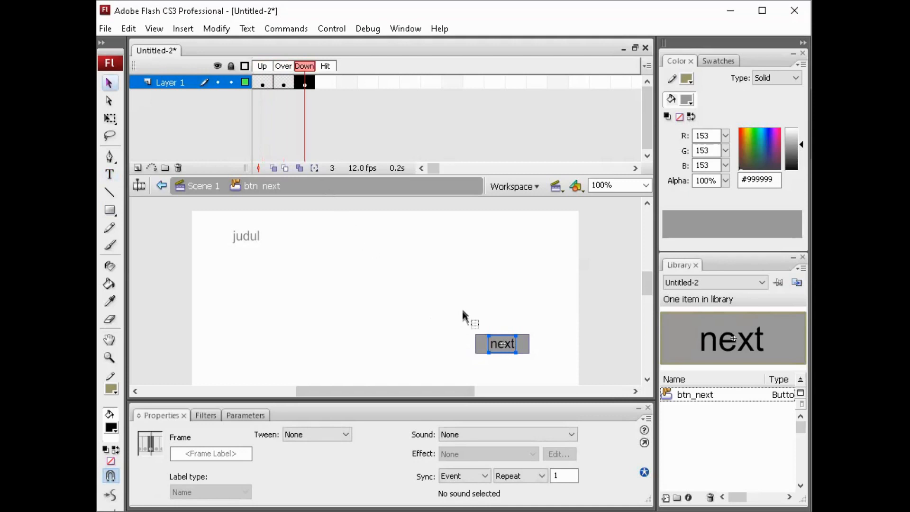
- Shift the rectangle and text 3 px downward in the Down state, and return to Scene 1
click(500, 343)
drag(460, 316, 549, 369)
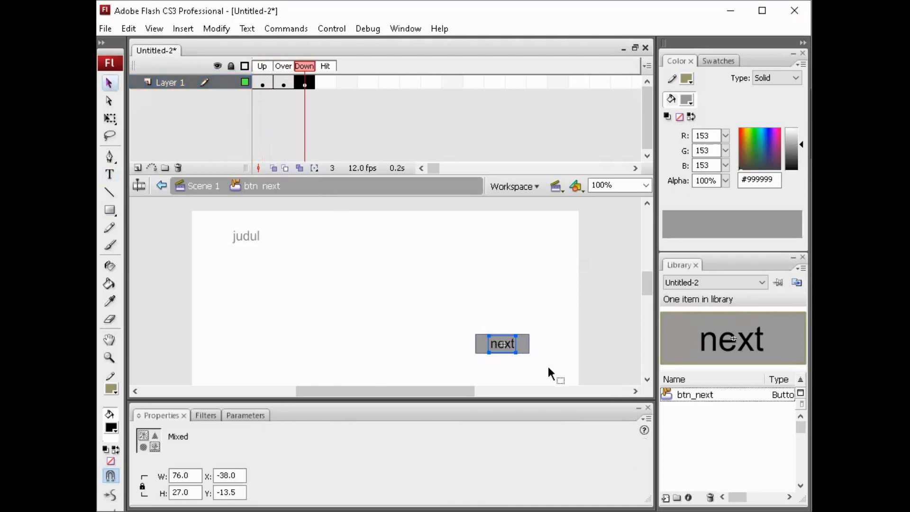
key(Down)
key(Down)
key(Down)
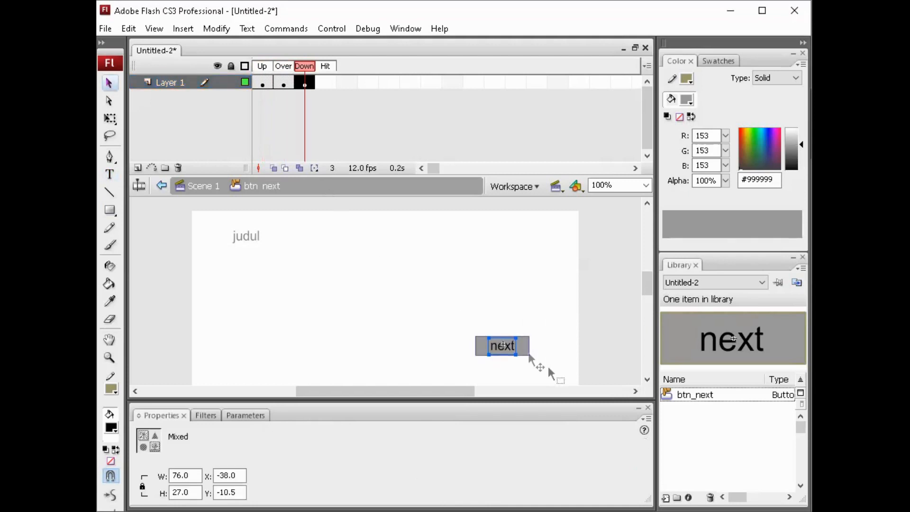
click(204, 187)
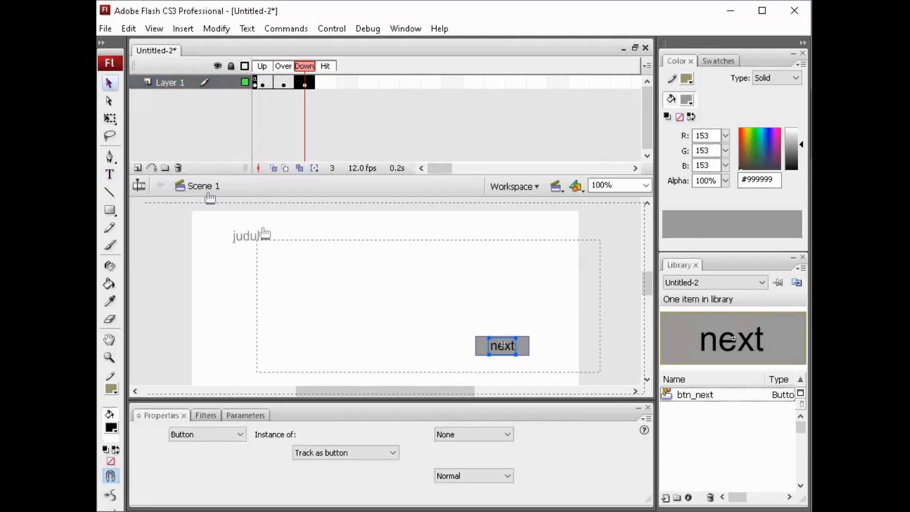
click(448, 300)
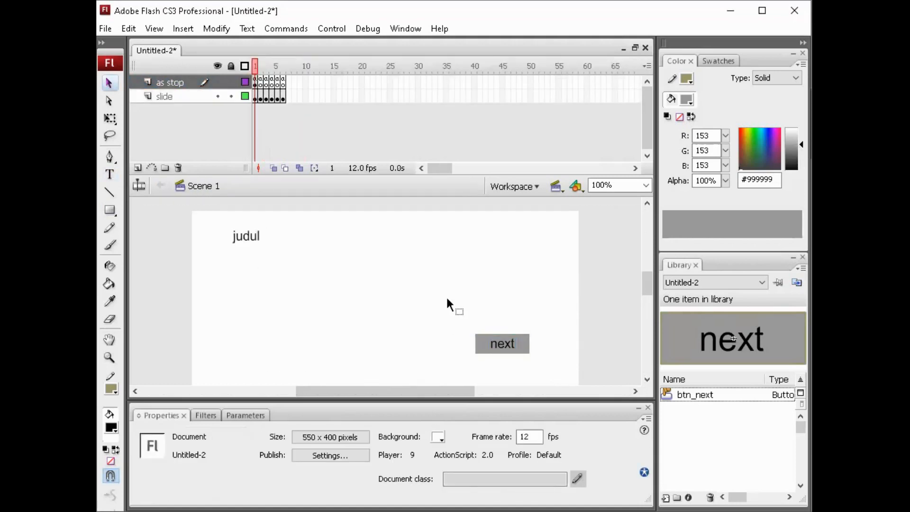
- Test the movie, try the next button's pressed effect several times, and close the preview
key(ctrl+Return)
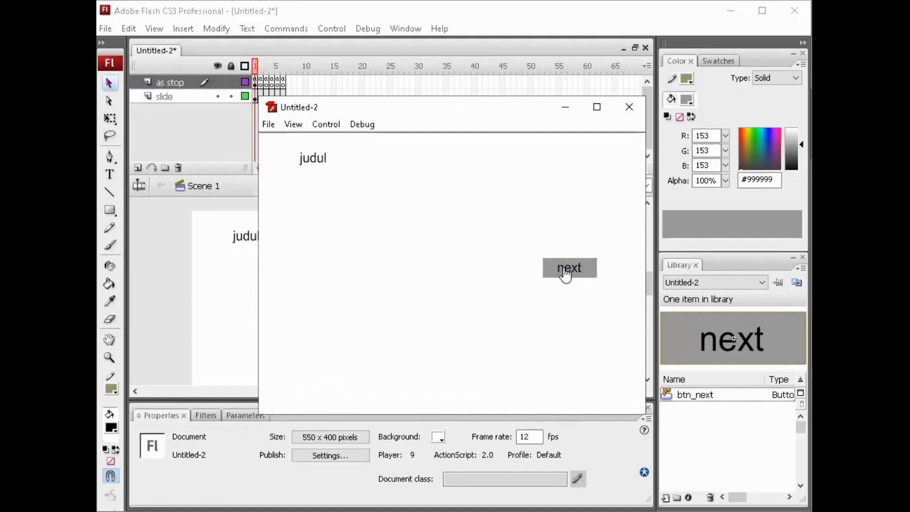
click(565, 275)
click(567, 267)
click(567, 267)
click(631, 107)
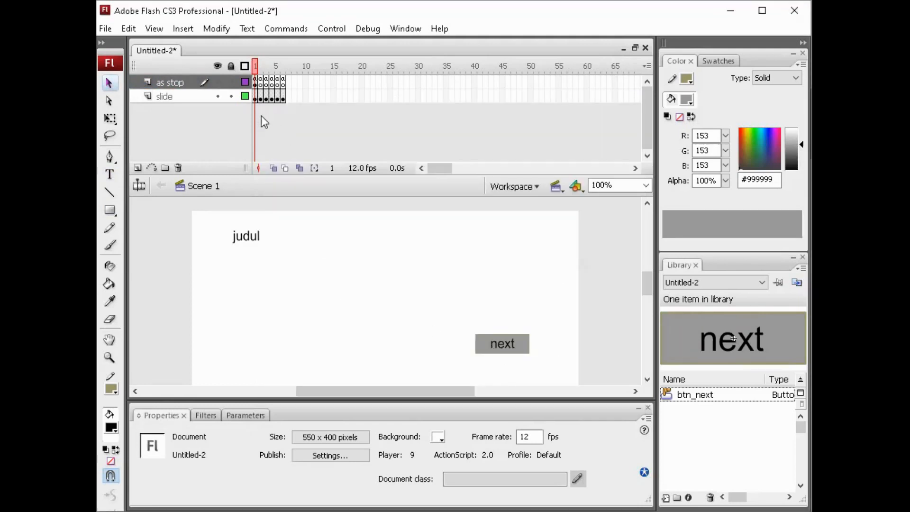
- Paste the copied on(release) gotoAndPlay script into the actions of the next button on frame 1
click(495, 346)
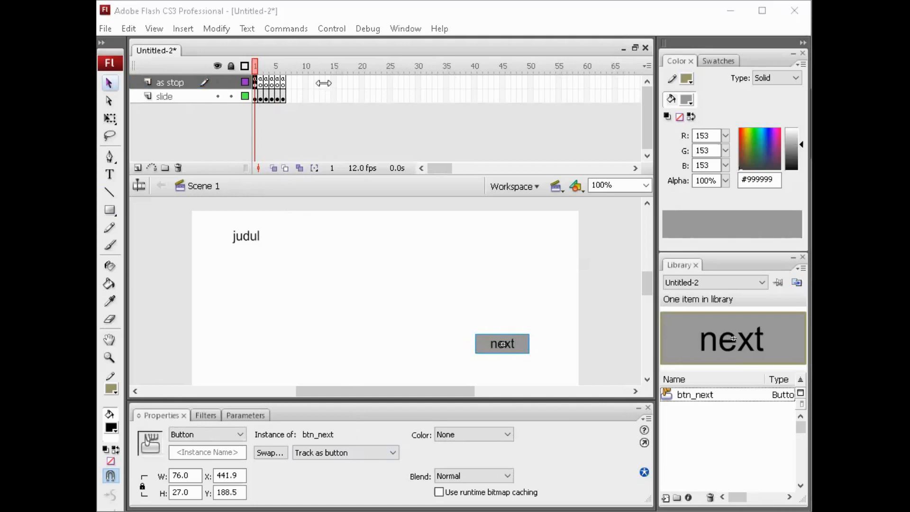
click(269, 246)
click(508, 348)
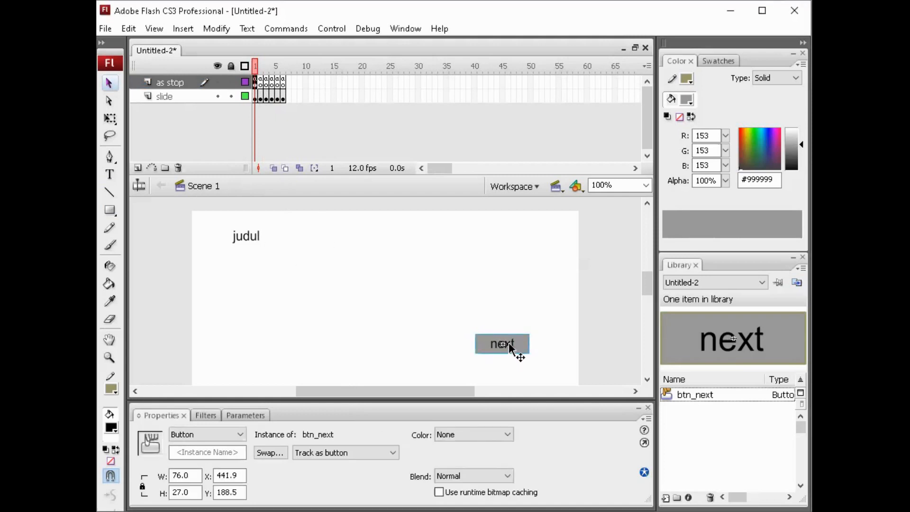
right_click(507, 344)
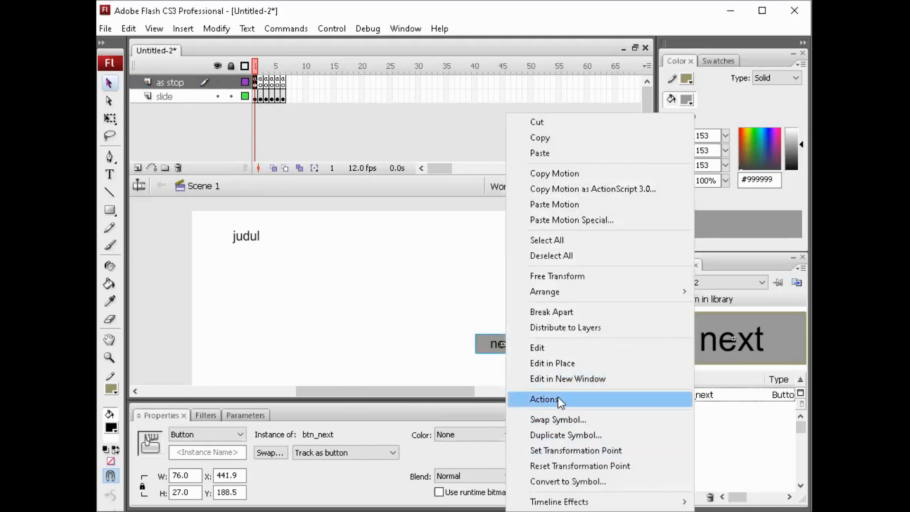
click(558, 397)
right_click(488, 119)
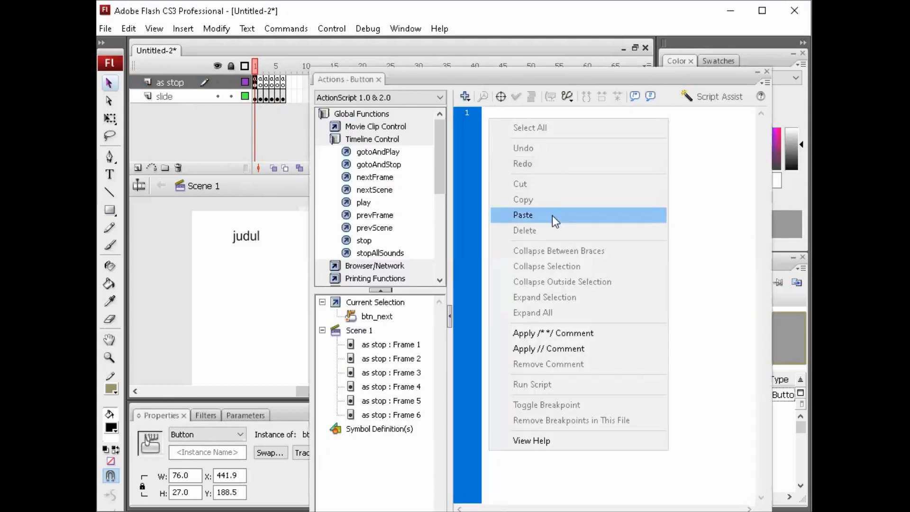
click(553, 216)
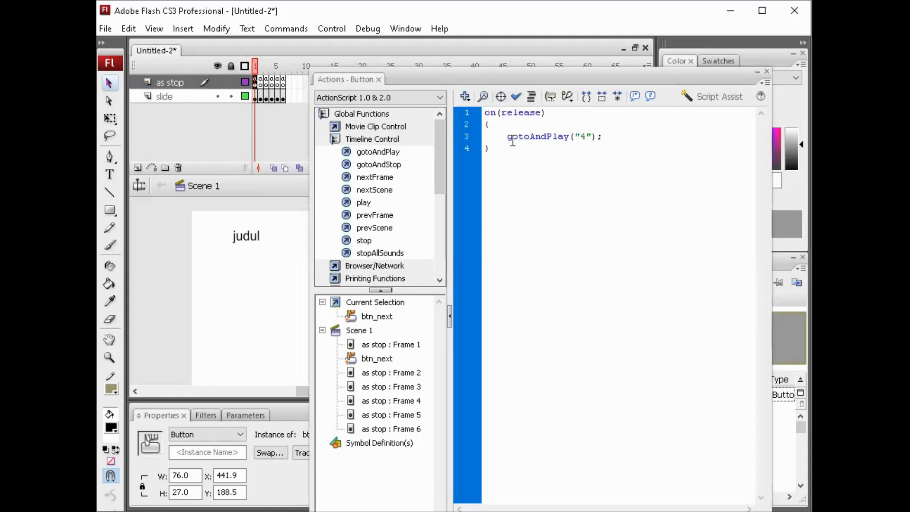
- Set the gotoAndPlay target of frame 1's next button to "2", select the whole script and close the script editor
click(578, 137)
key(Delete)
text(2)
key(ctrl+a)
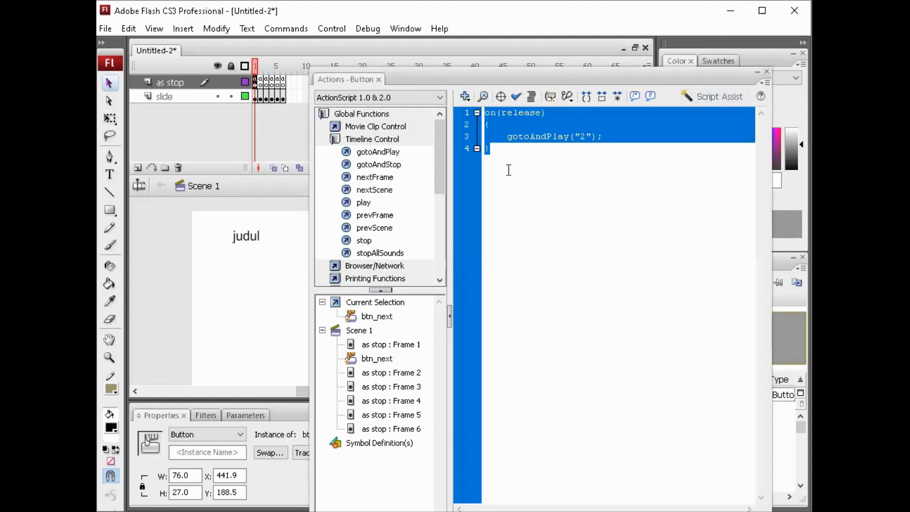
click(767, 71)
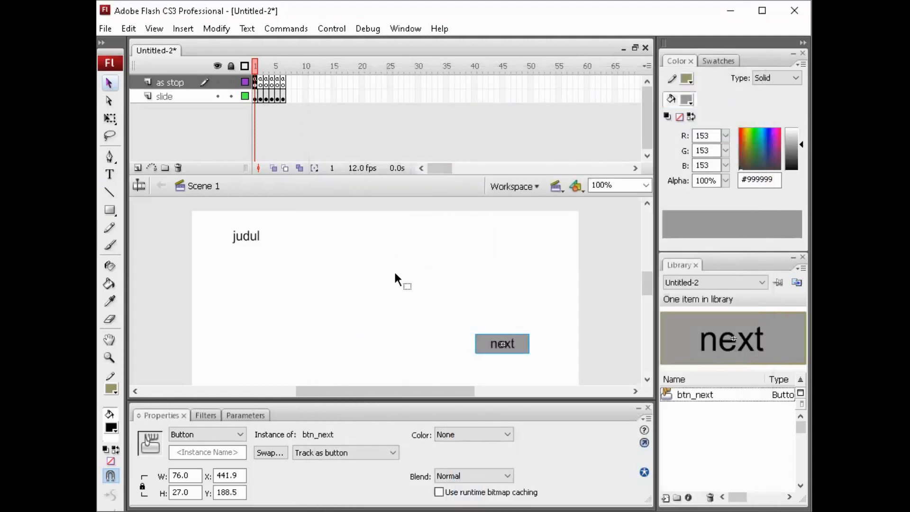
- Test the movie, try the next button on the judul slide, and close the preview
key(ctrl+Return)
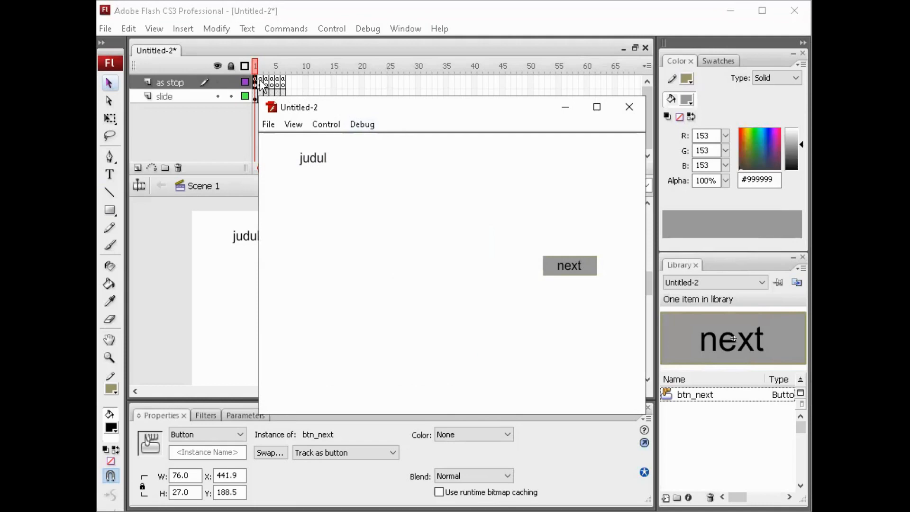
click(572, 271)
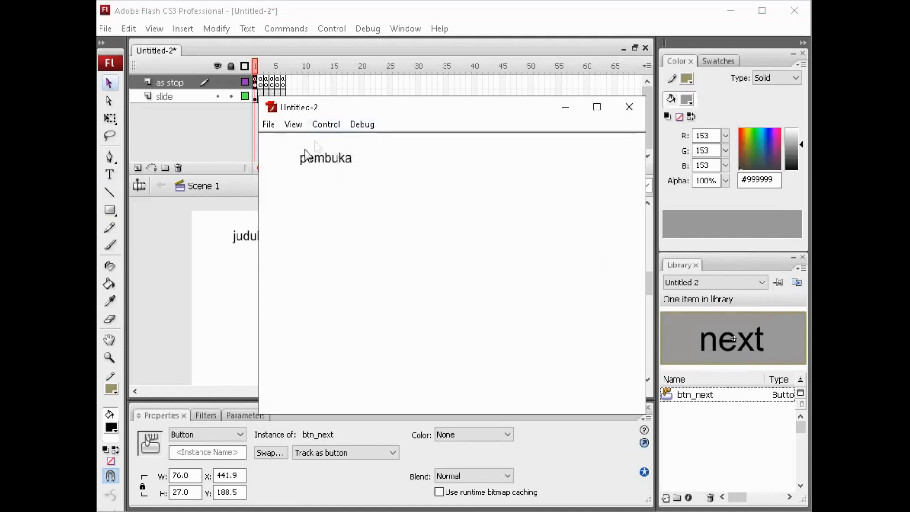
click(628, 108)
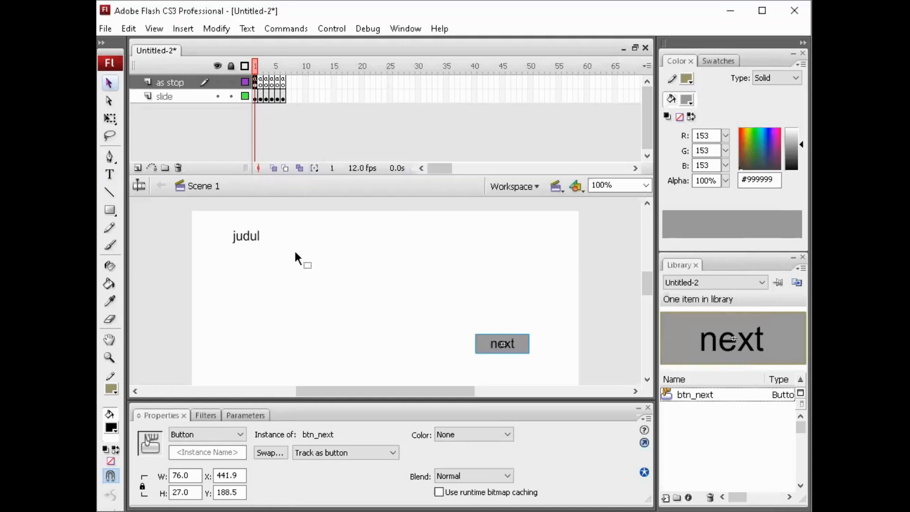
- Copy the next button from frame 1 into frame 2 of the slide layer and place it at about X 387, Y 178
click(440, 302)
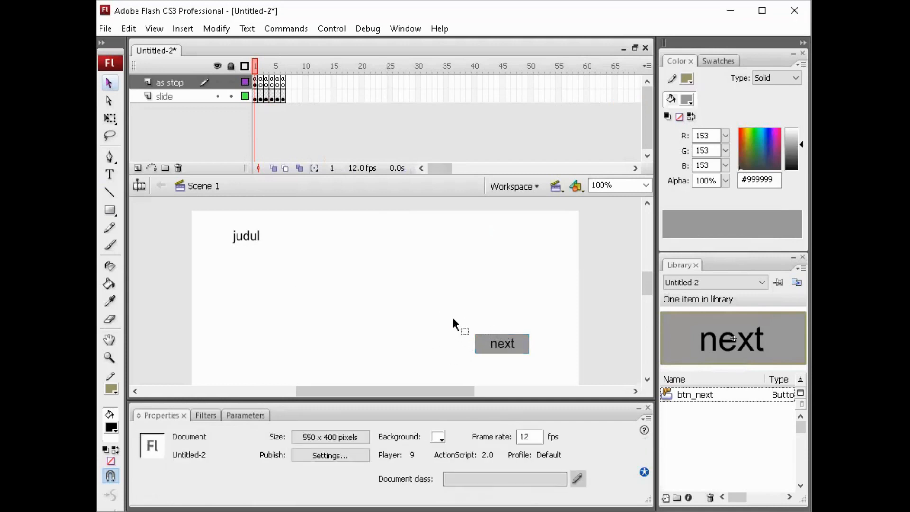
drag(452, 319, 554, 374)
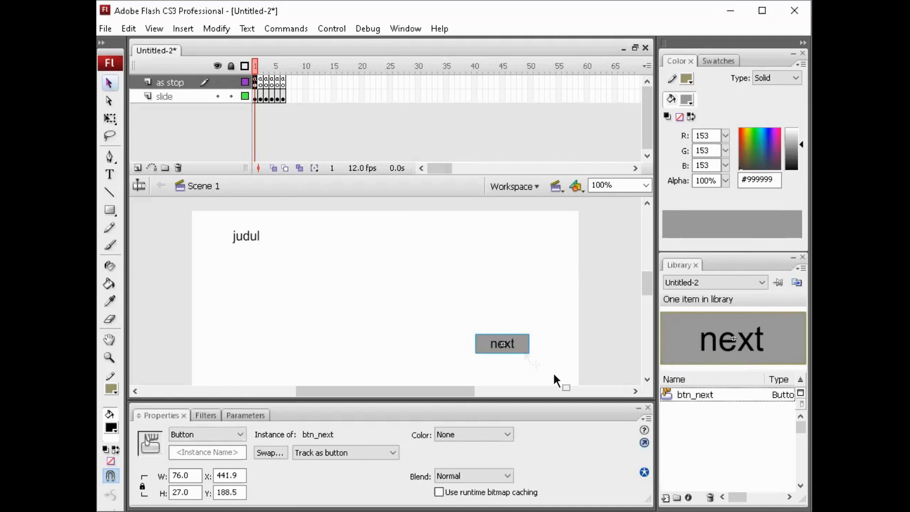
click(260, 97)
click(448, 291)
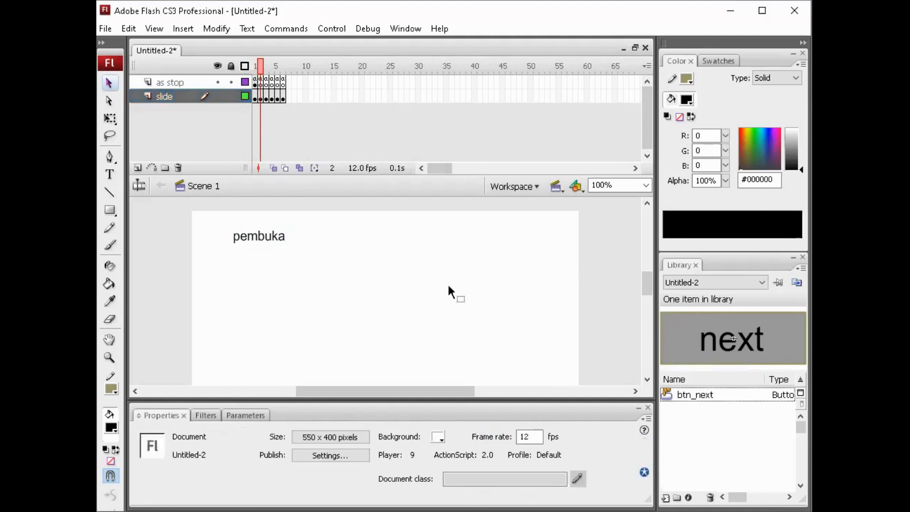
key(ctrl+v)
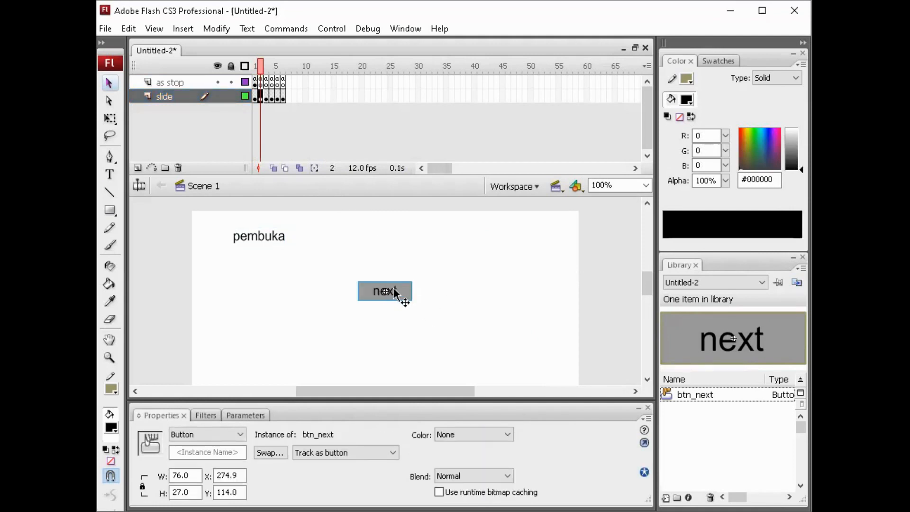
drag(393, 290, 472, 335)
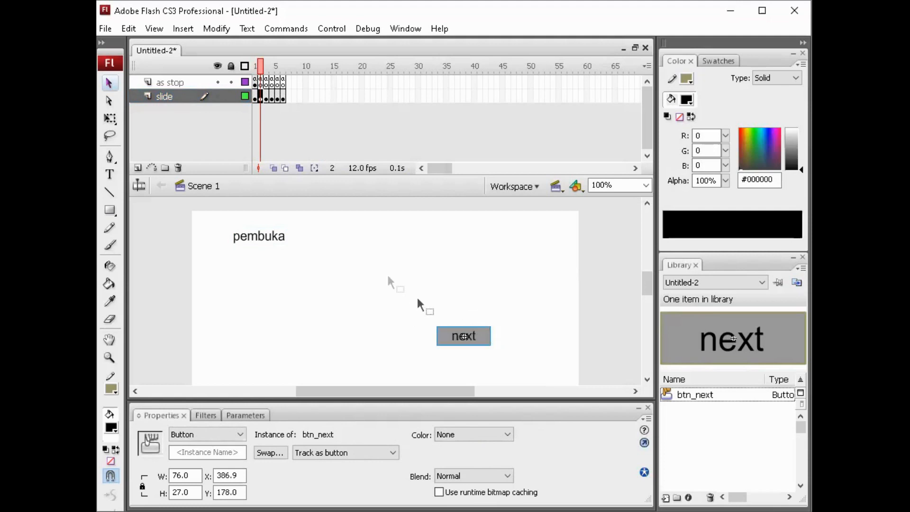
- Set the gotoAndPlay target in the script of frame 2's next button to "3" and close the script editor
right_click(463, 338)
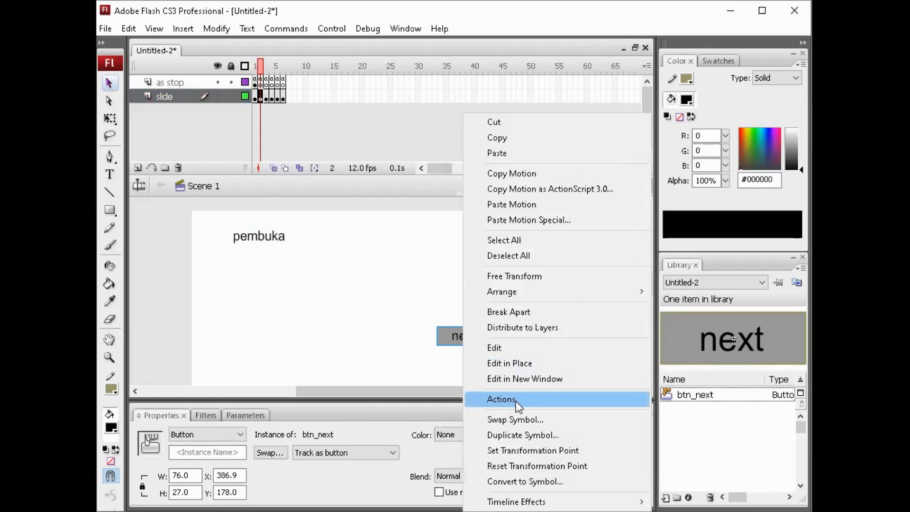
click(515, 401)
double_click(579, 137)
text(2)
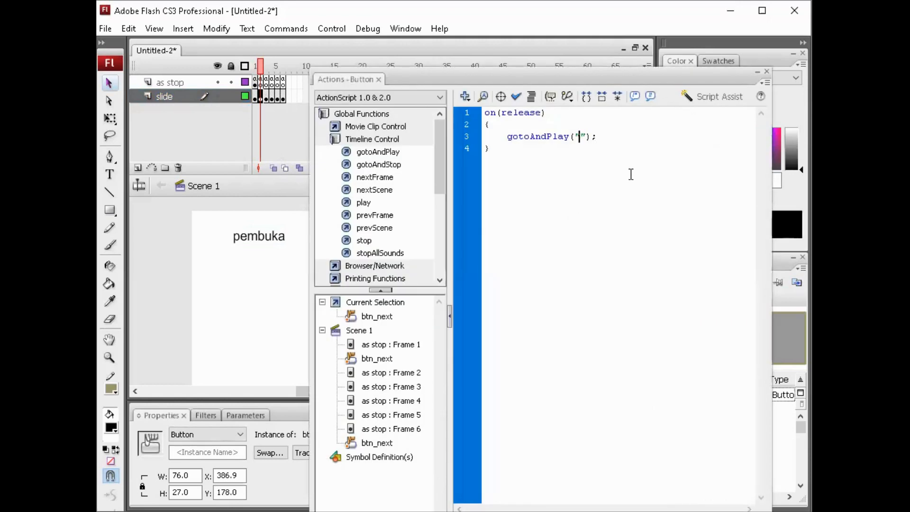
text(3)
click(767, 71)
click(390, 287)
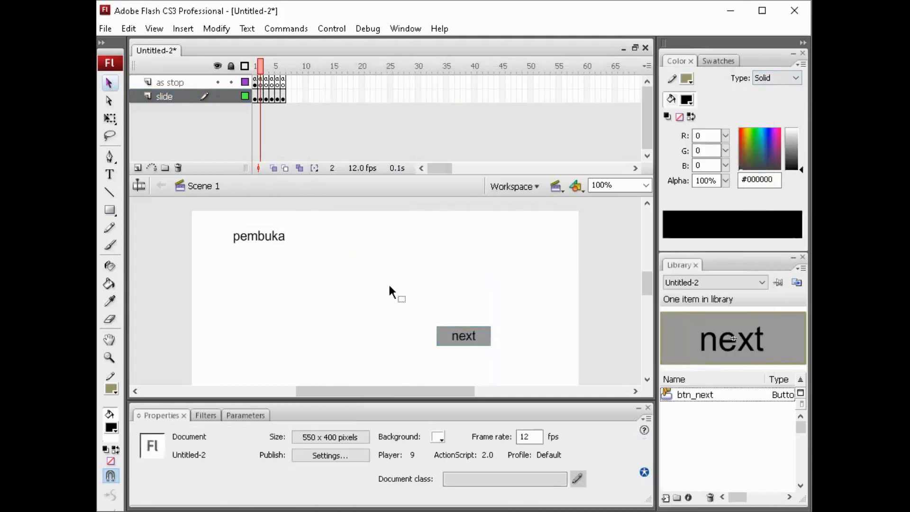
- Test the movie, follow the next buttons on the judul and pembuka slides, and close the preview
key(ctrl+Return)
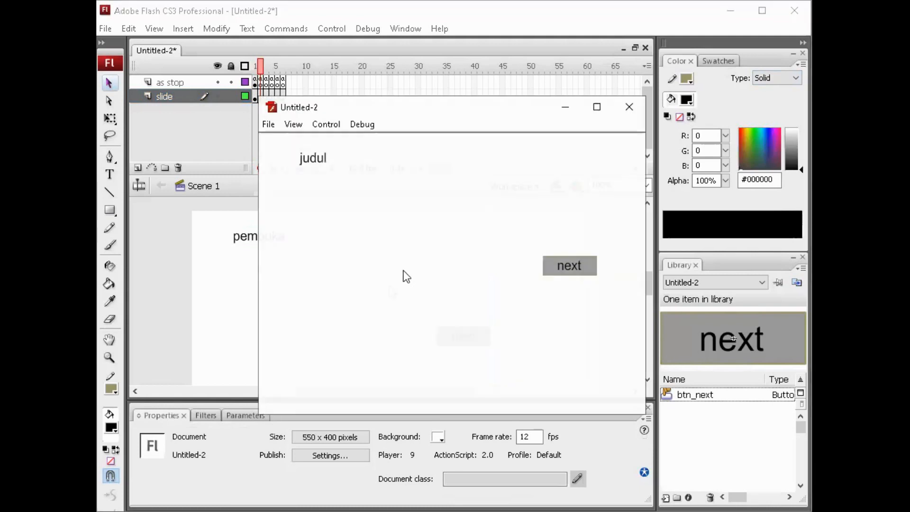
click(573, 272)
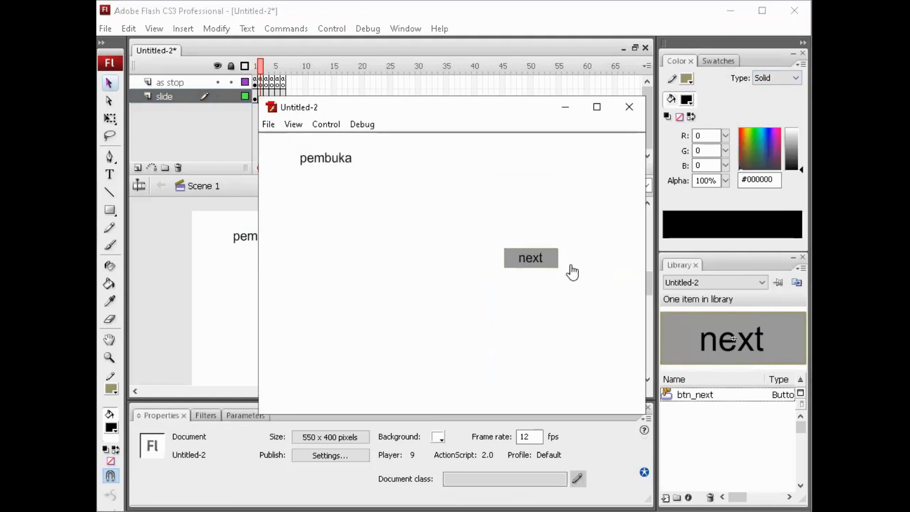
click(526, 264)
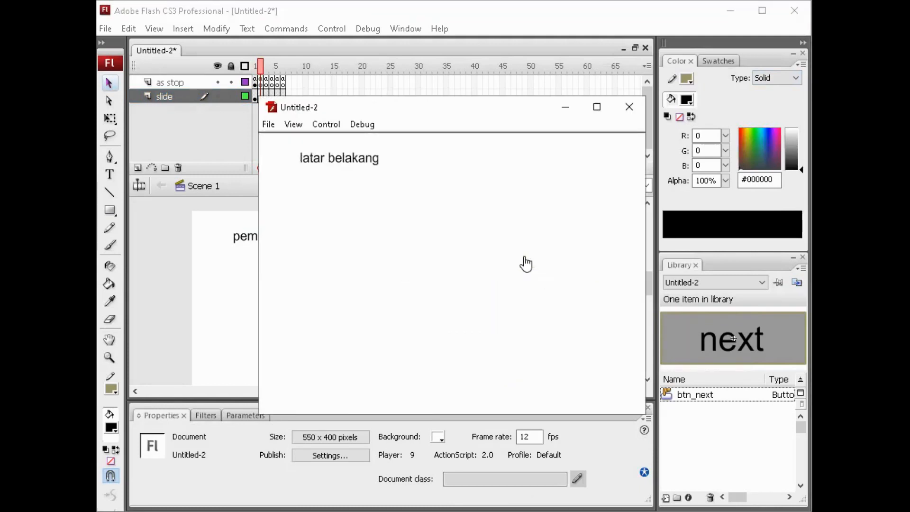
click(630, 107)
click(260, 85)
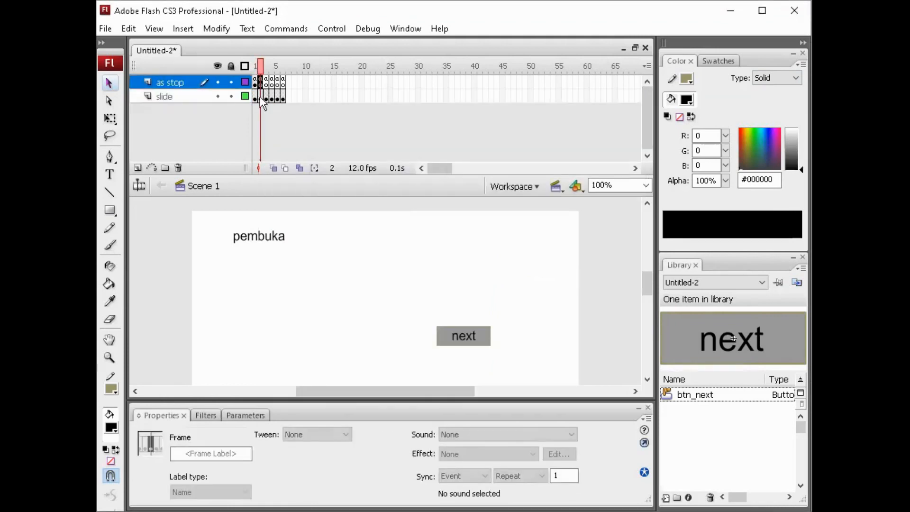
click(255, 85)
click(260, 84)
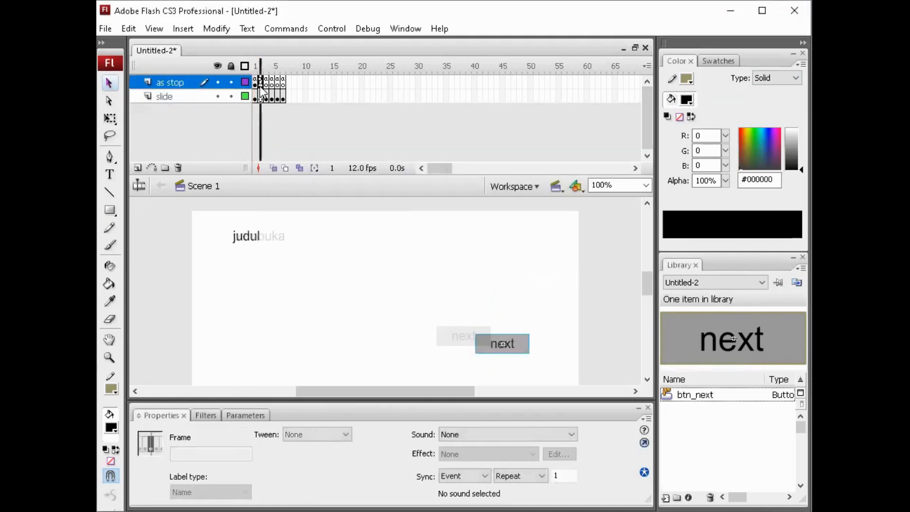
click(266, 84)
- Copy the next button on frame 2 and paste it into frame 3 of the as stop layer
click(260, 97)
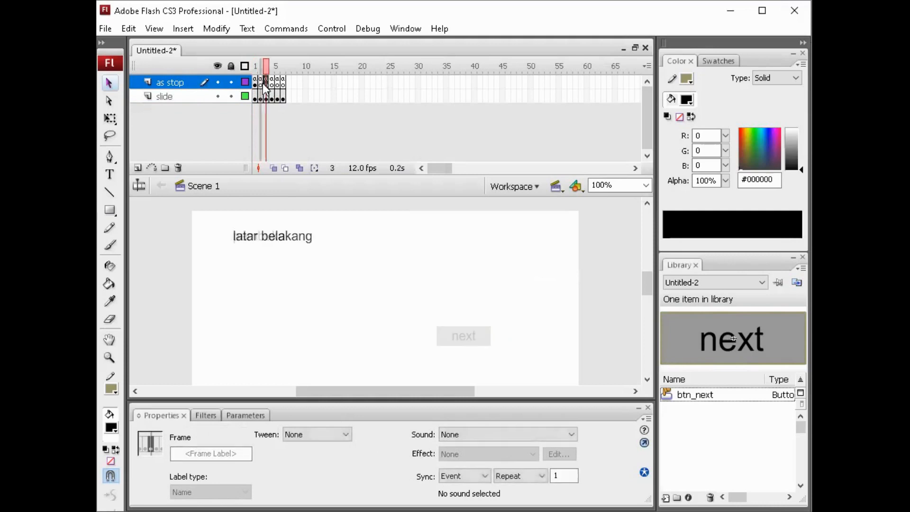
click(474, 339)
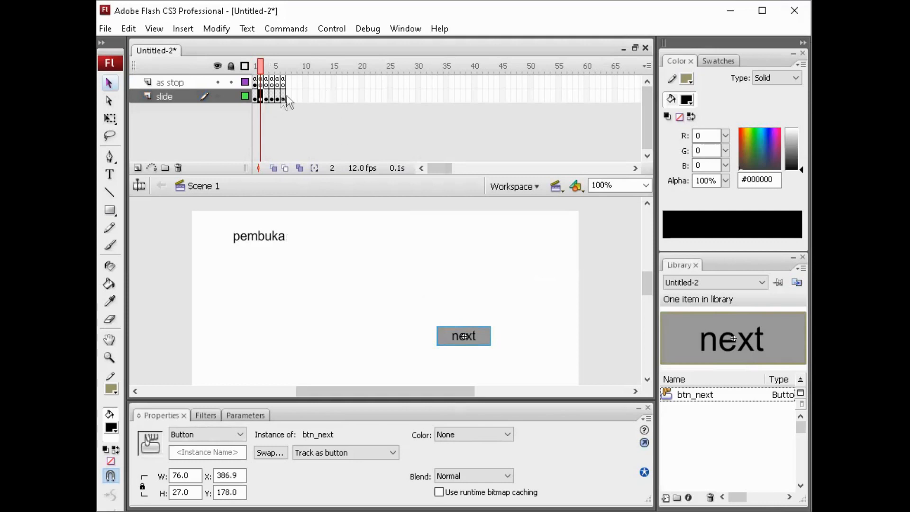
click(266, 82)
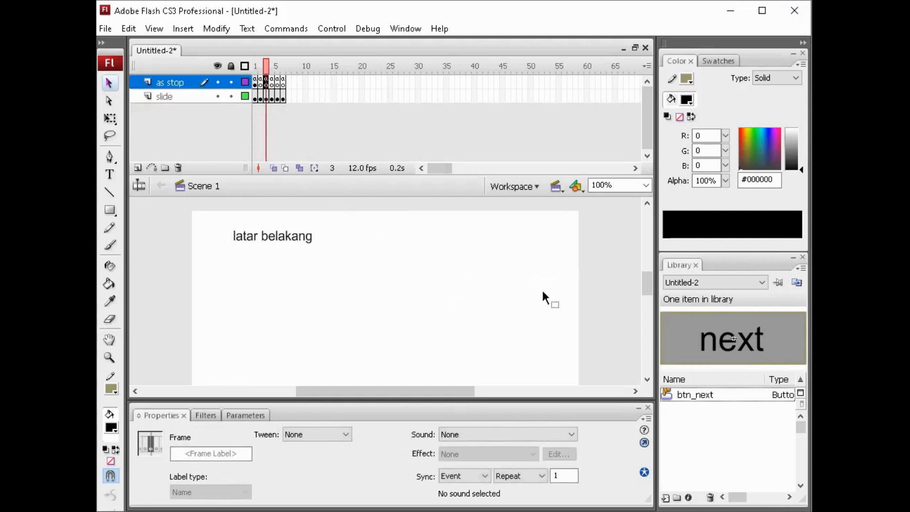
mouse_move(647, 286)
mouse_down()
mouse_move(650, 314)
mouse_move(649, 277)
mouse_move(648, 285)
mouse_up()
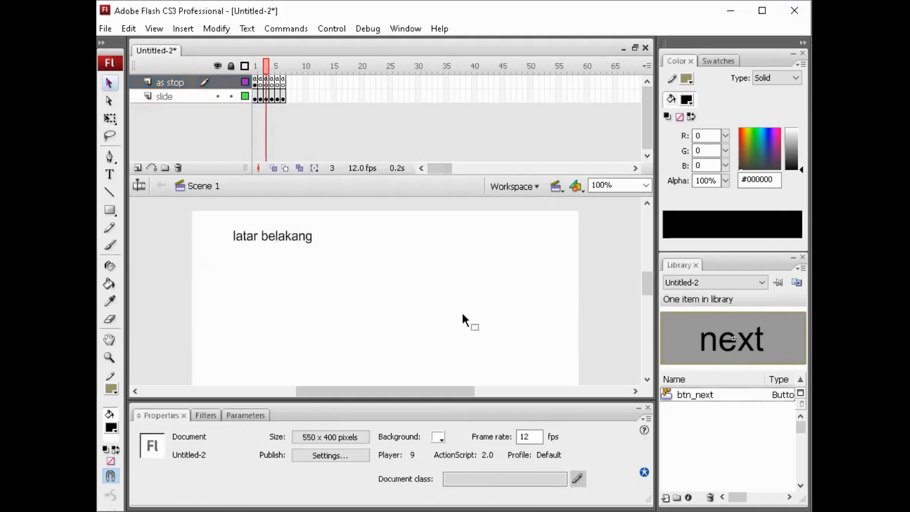
drag(463, 314, 464, 316)
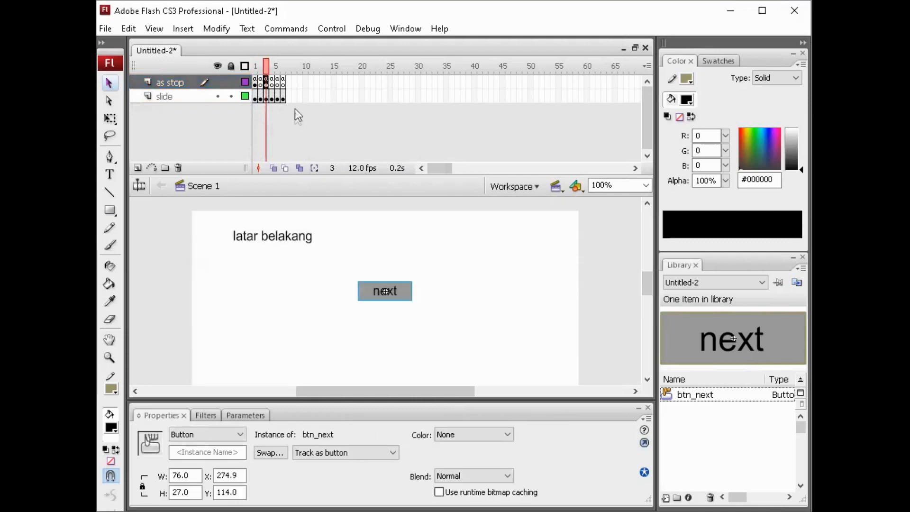
- Paste the next button into frames 4 and 5 of the as stop layer and go to frame 6
click(272, 84)
click(433, 261)
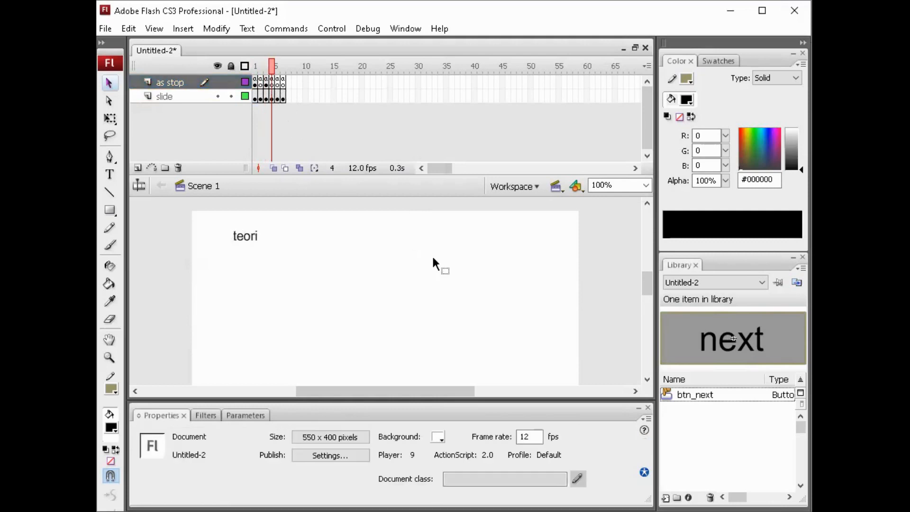
key(ctrl+shift+v)
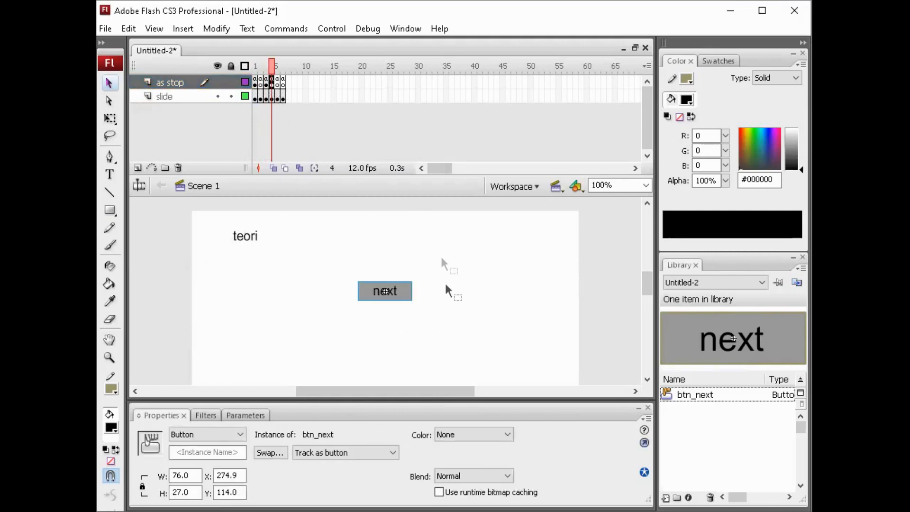
click(273, 83)
click(282, 86)
click(449, 305)
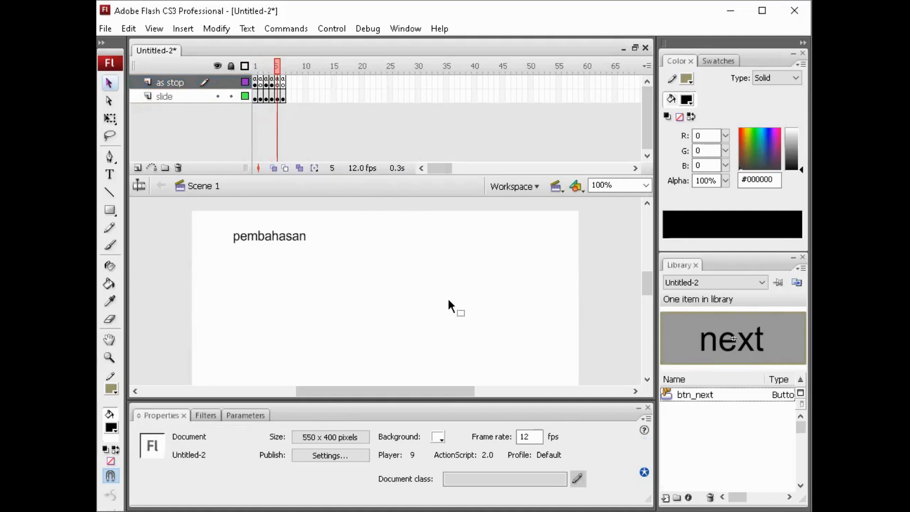
key(ctrl+shift+v)
click(284, 84)
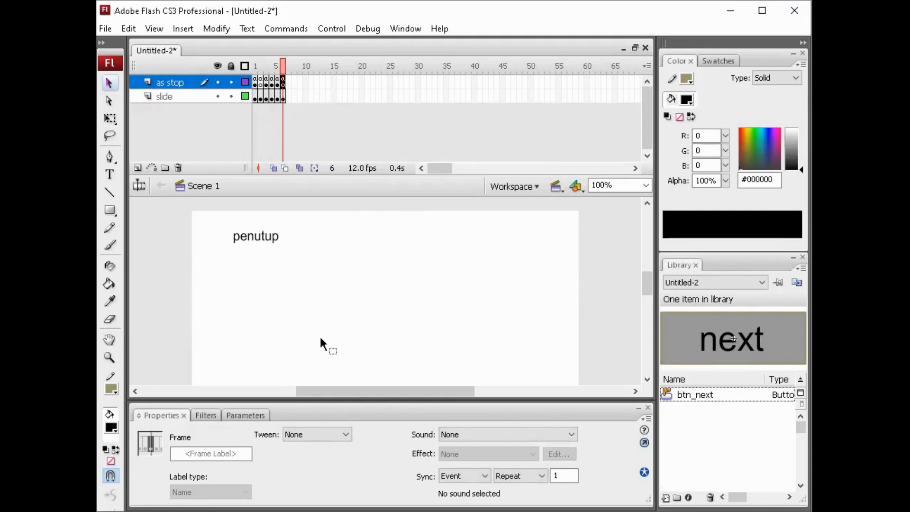
- Set the gotoAndPlay target in the script of frame 3's next button to "4" and close the script editor
click(260, 87)
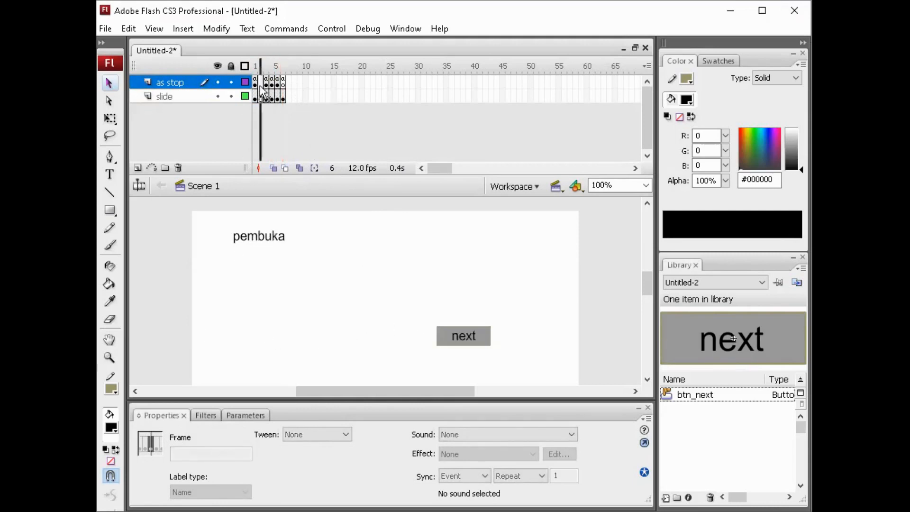
click(267, 86)
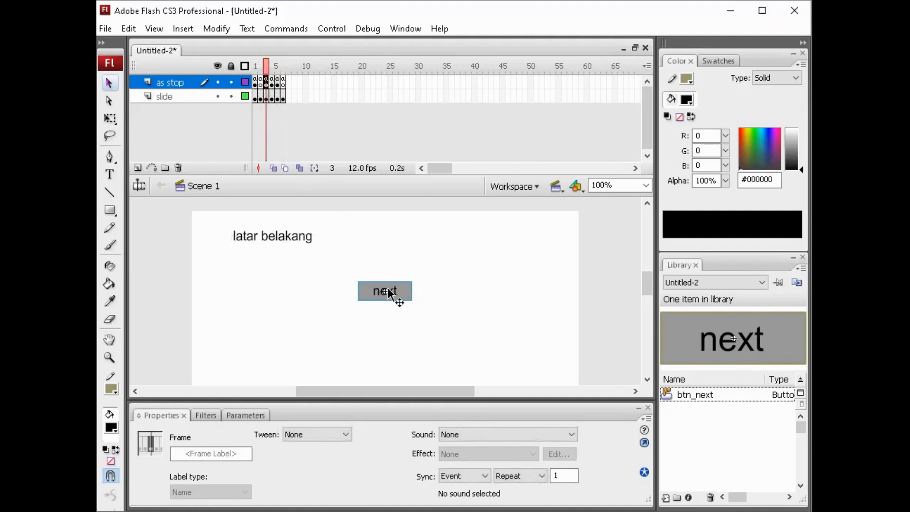
right_click(388, 291)
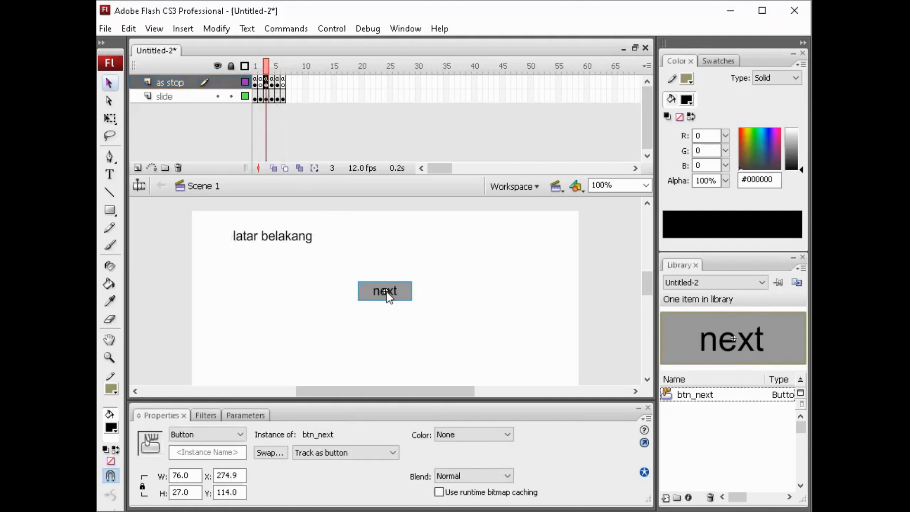
click(463, 401)
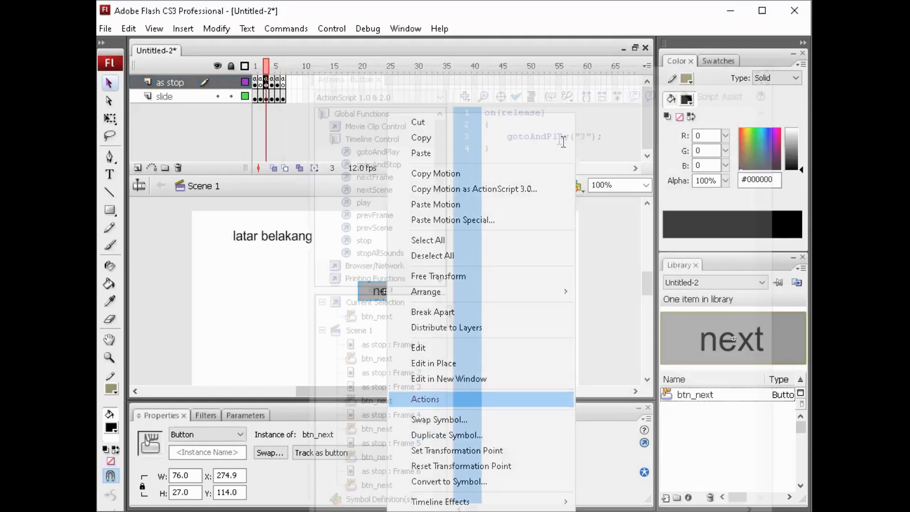
click(579, 137)
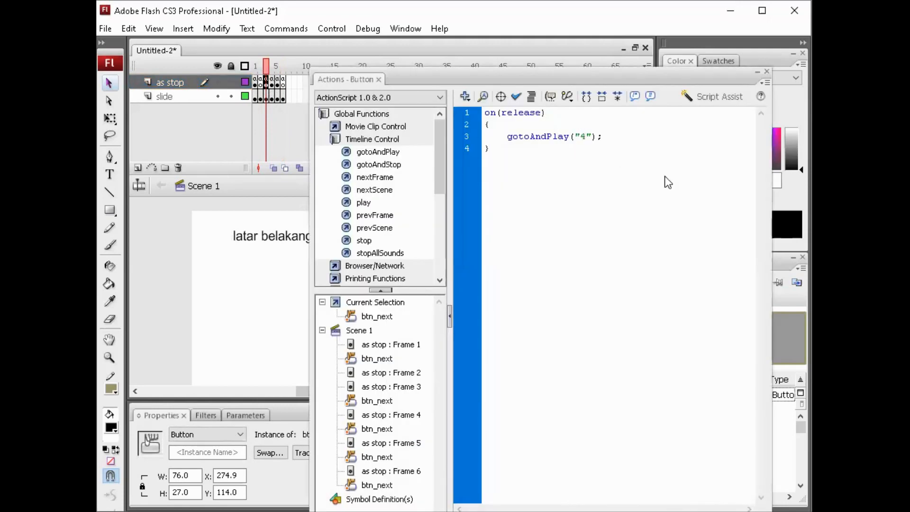
click(768, 71)
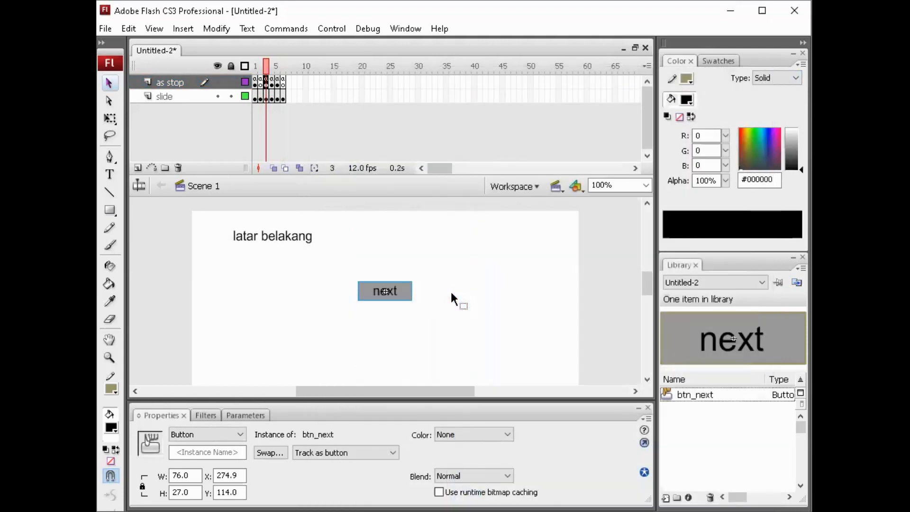
click(451, 299)
- Set the gotoAndPlay target in the script of frame 4's next button to "5" and close the script editor
click(271, 84)
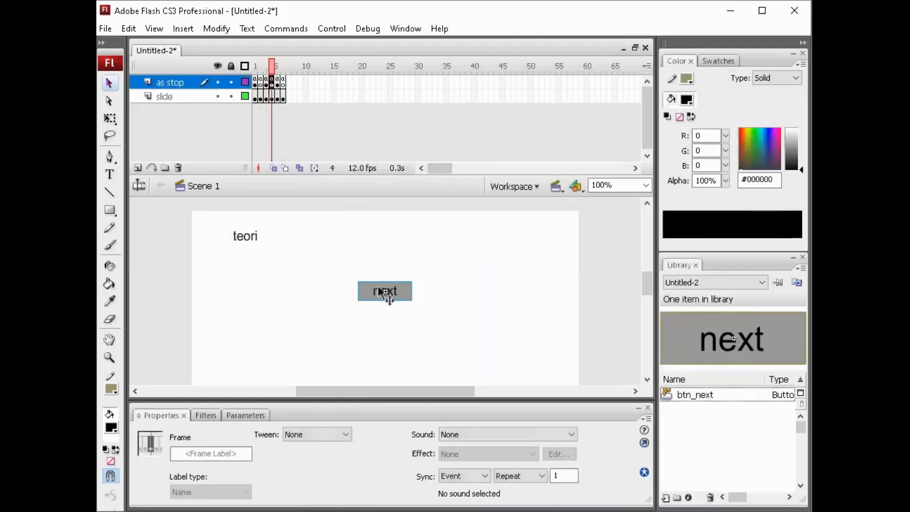
click(387, 294)
right_click(388, 294)
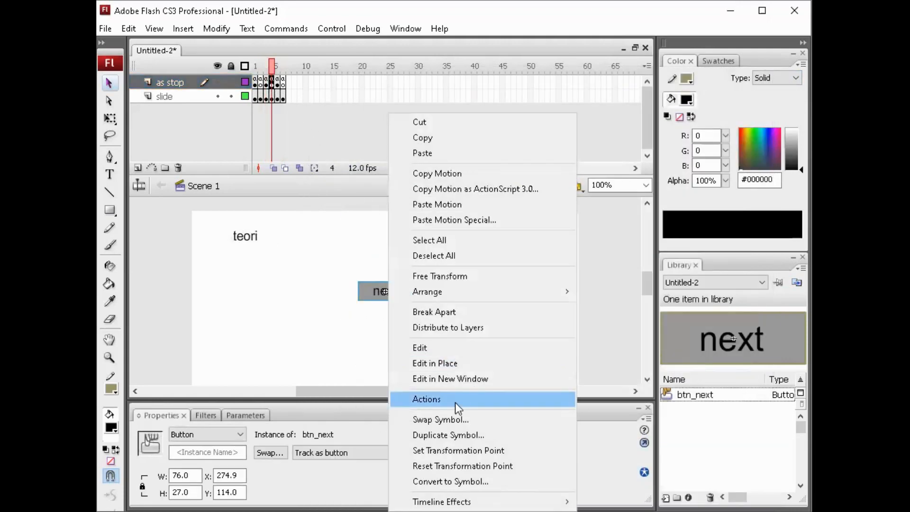
click(427, 399)
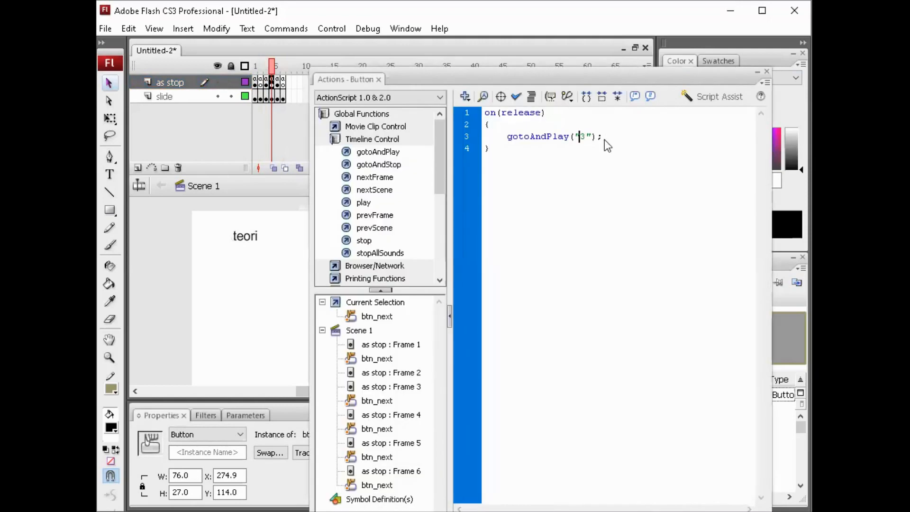
text(5)
click(767, 72)
- Set the gotoAndPlay target in the script of frame 5's next button to "6" and close the script editor
click(278, 83)
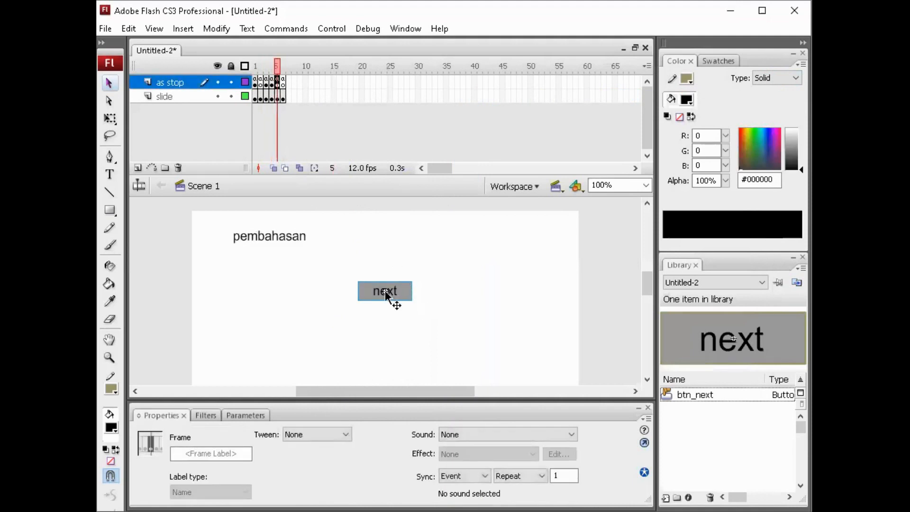
click(388, 295)
right_click(388, 295)
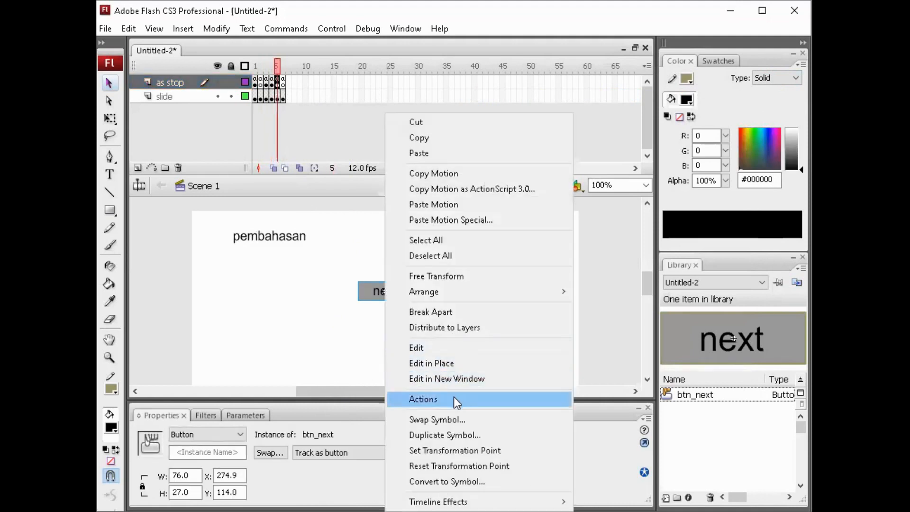
click(454, 401)
double_click(584, 137)
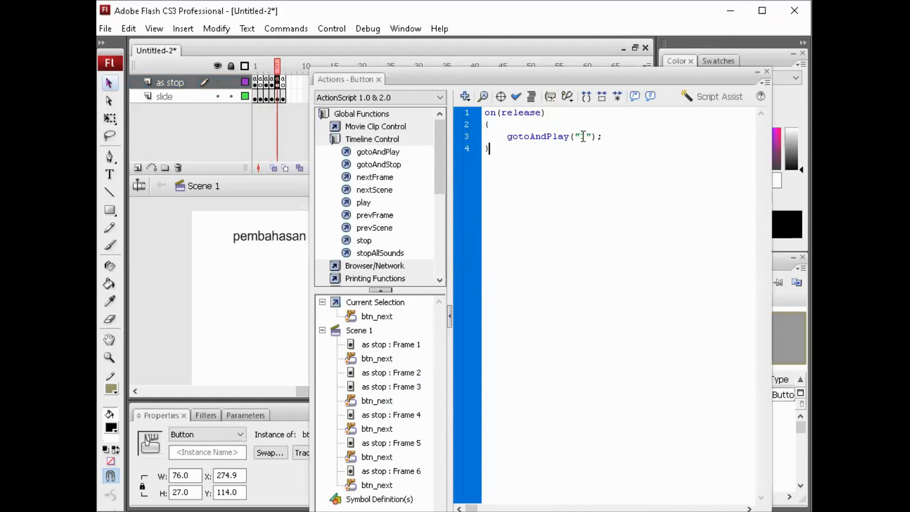
text(3)
key(shift+Left)
text(6)
click(767, 72)
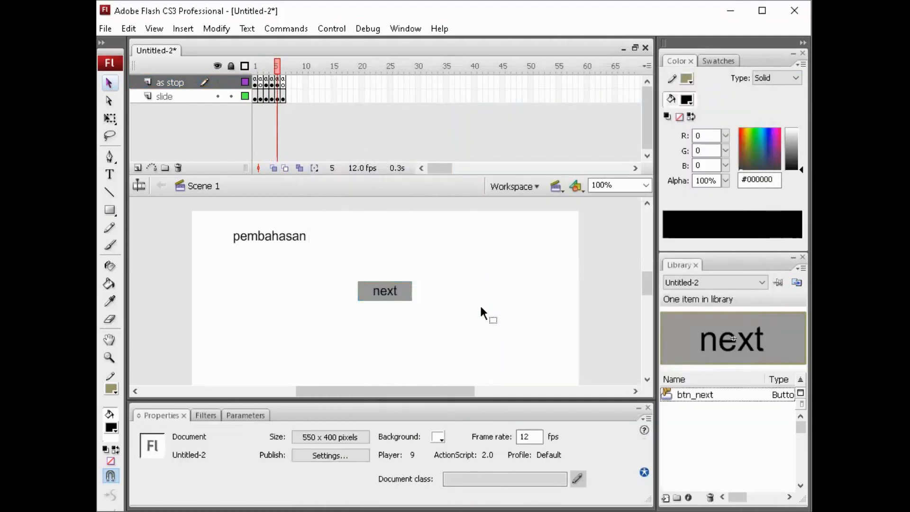
- Test the movie, follow the next buttons from the judul slide through to the penutup slide, and close the preview
key(ctrl+Return)
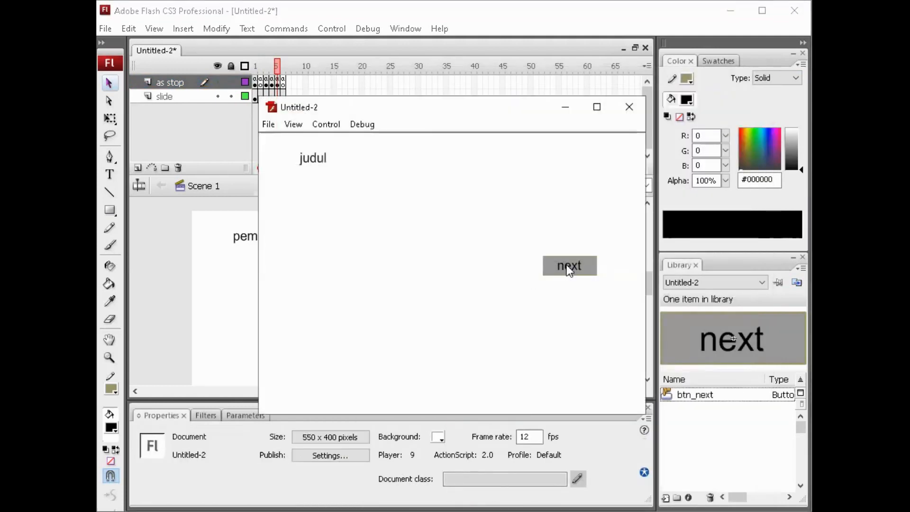
click(567, 268)
click(536, 261)
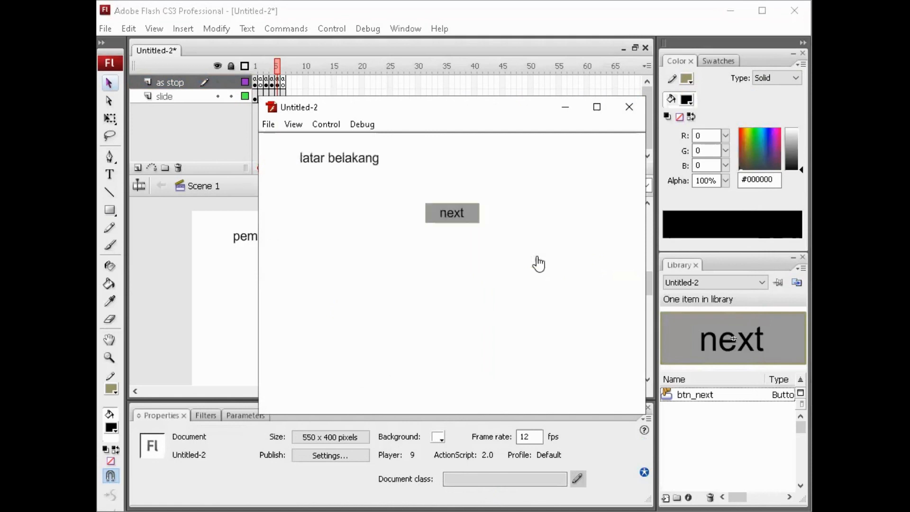
click(458, 216)
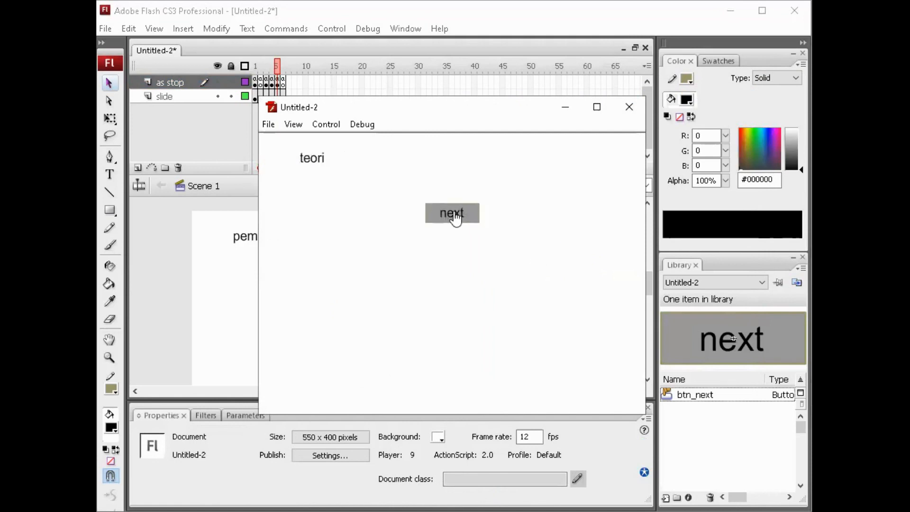
click(455, 218)
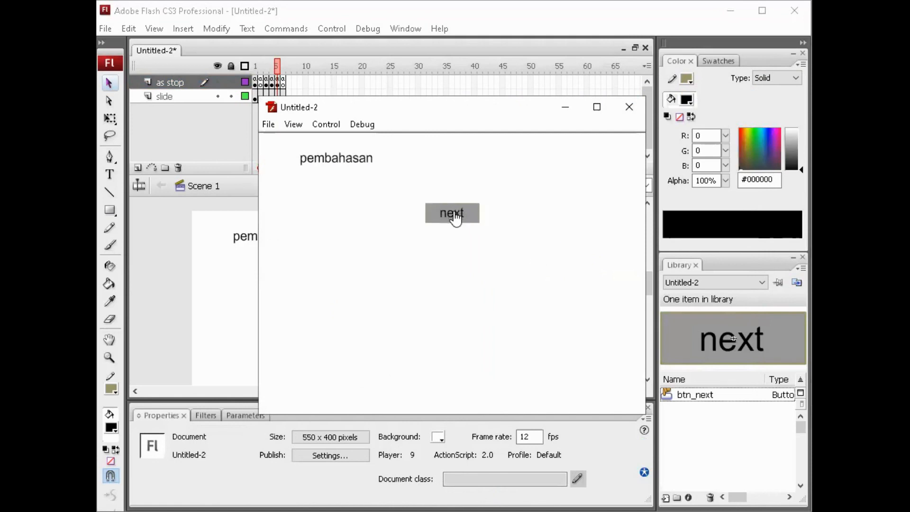
click(455, 219)
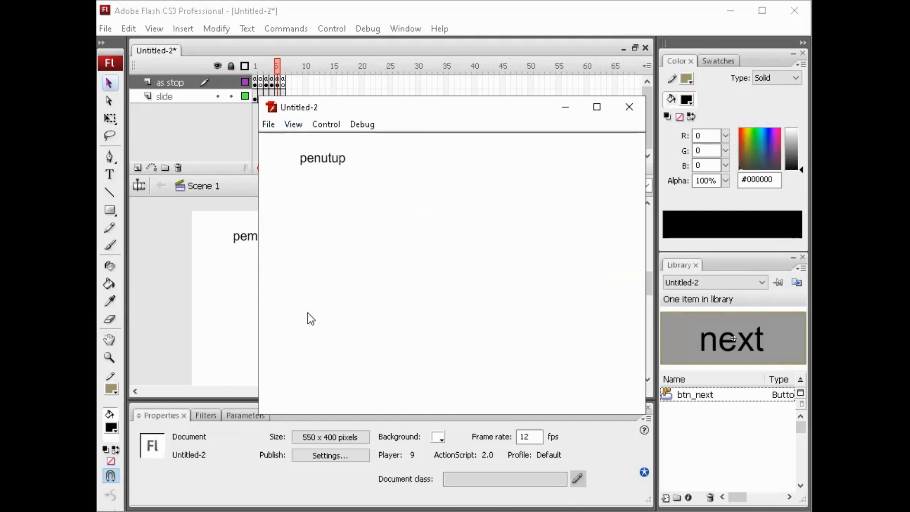
click(629, 106)
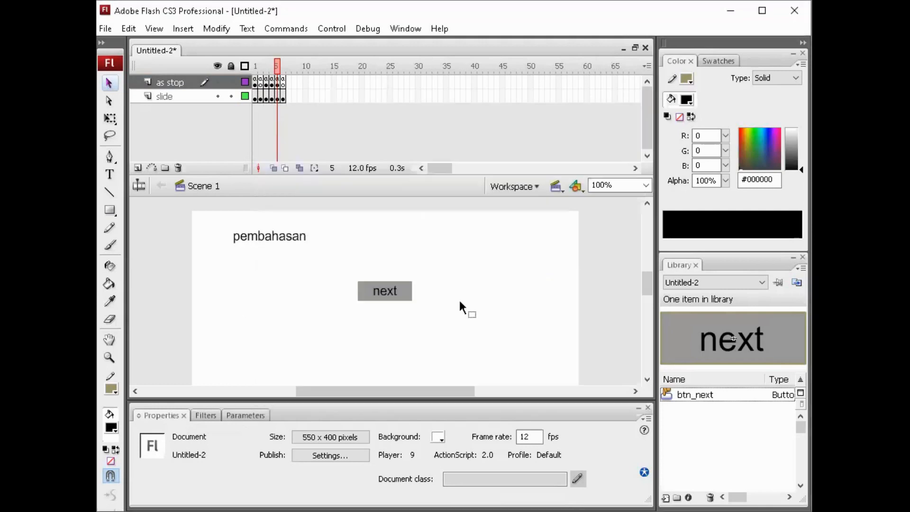
- Test the movie again, follow the next button on the judul slide only, and close the preview
key(ctrl+Return)
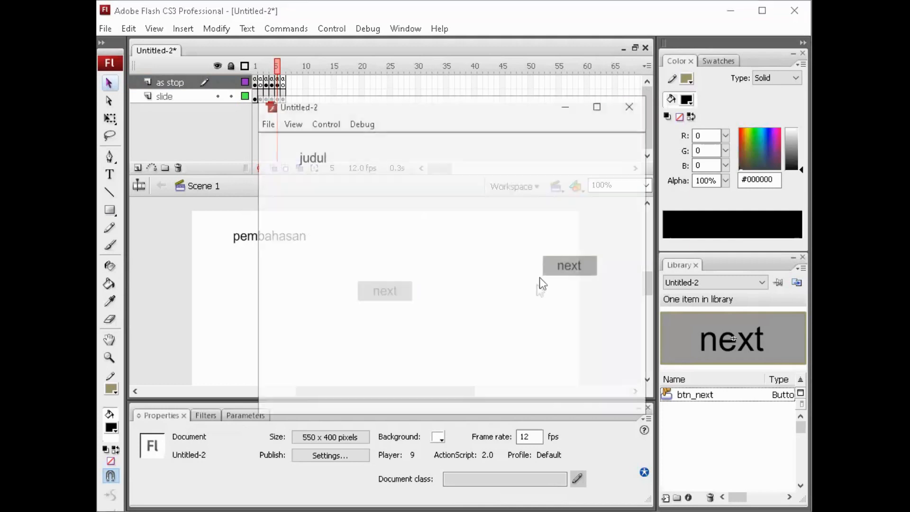
click(560, 273)
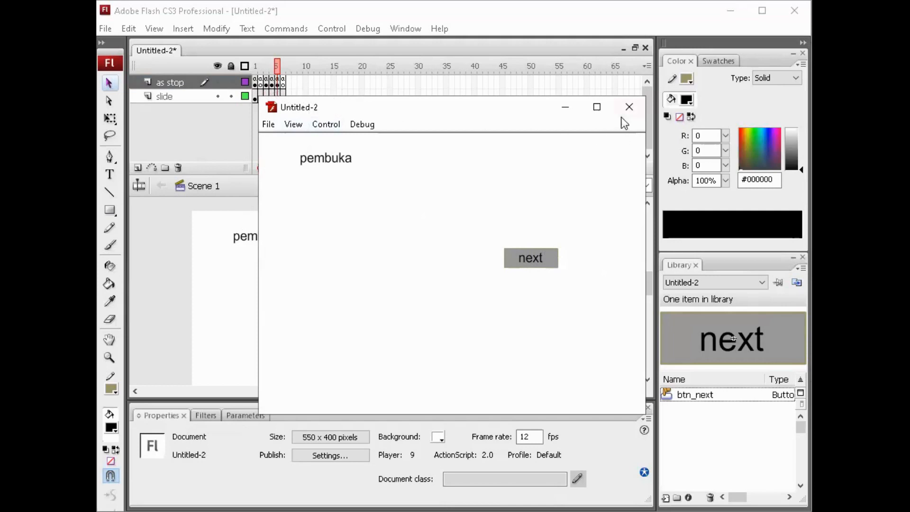
click(633, 106)
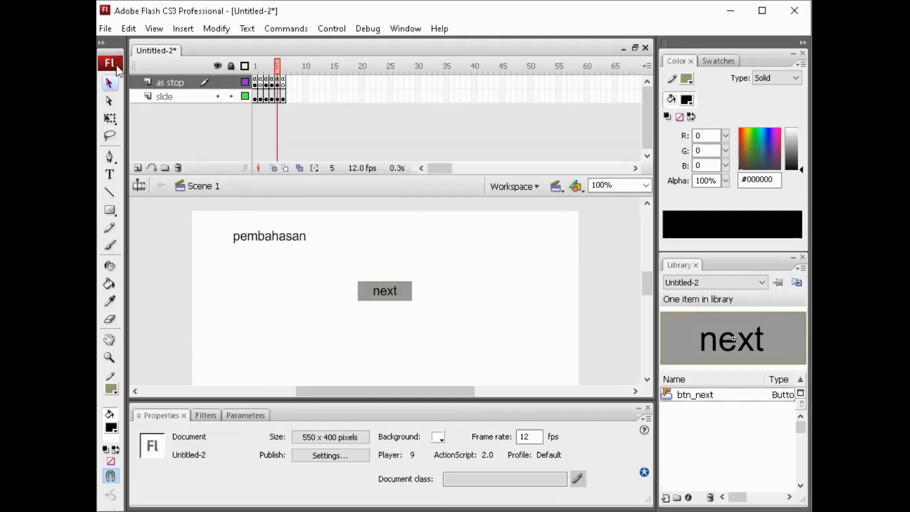
- Start saving the document under a new name and create a folder named presentasi inside the 001_MM folder
click(108, 29)
click(200, 192)
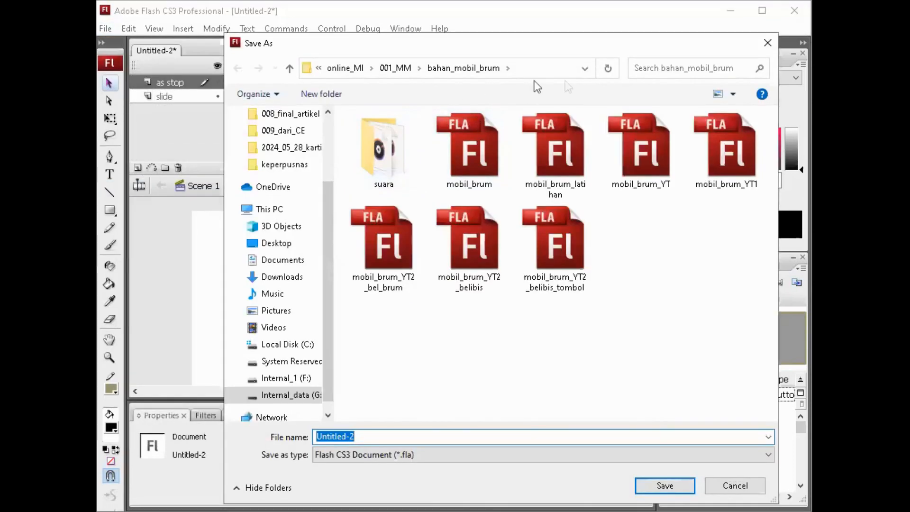
click(401, 68)
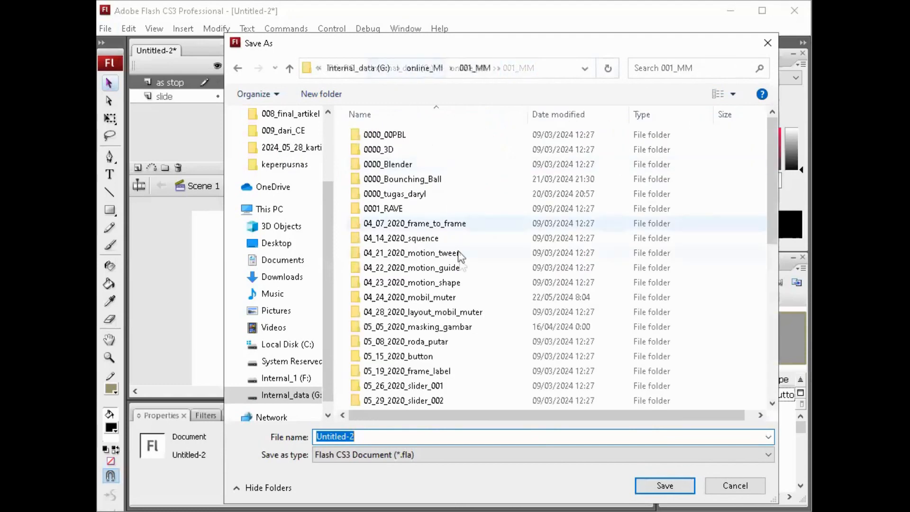
scroll(459, 265, down, 6)
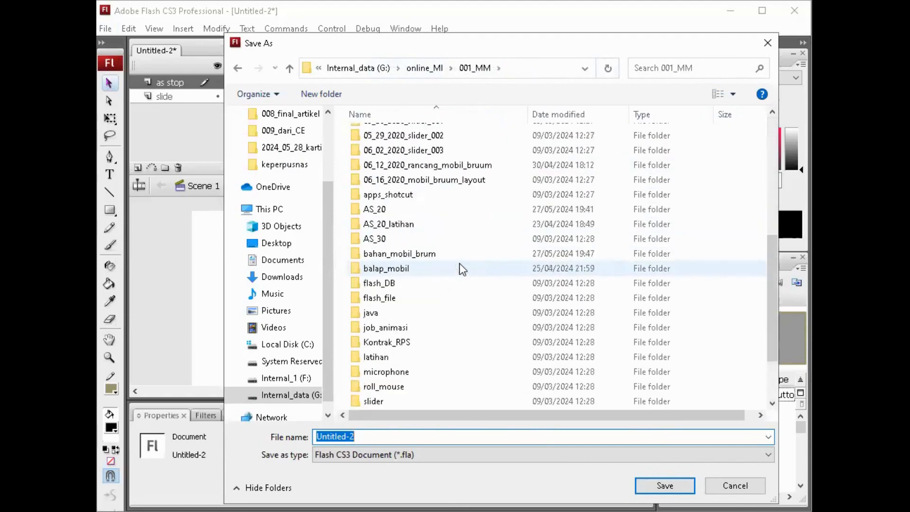
scroll(459, 269, down, 2)
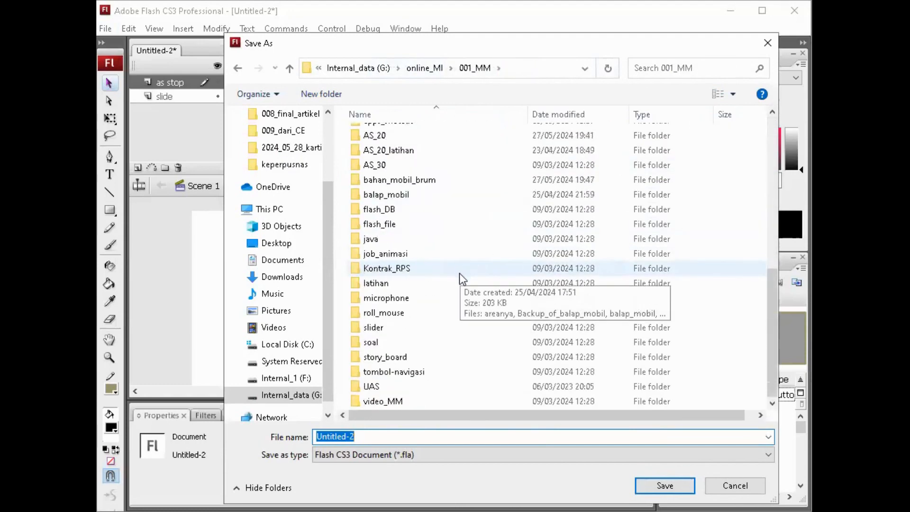
scroll(463, 335, up, 8)
scroll(463, 335, down, 7)
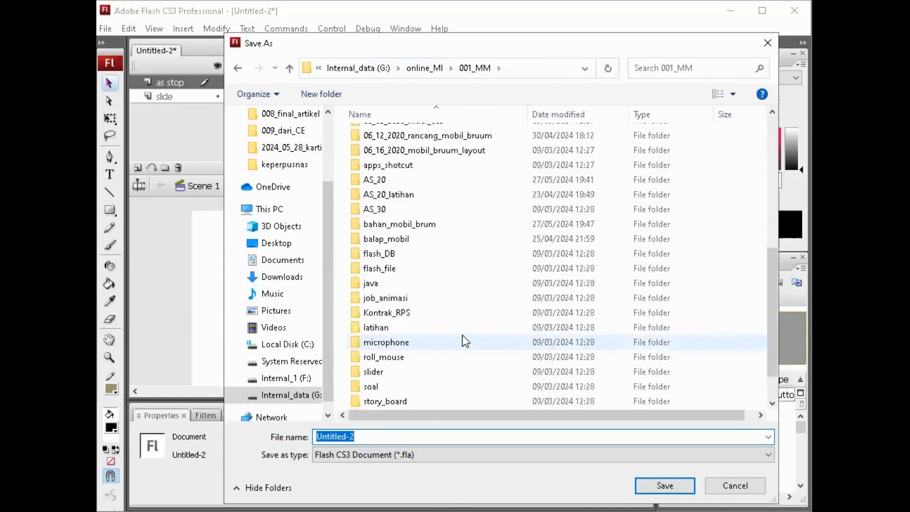
right_click(727, 306)
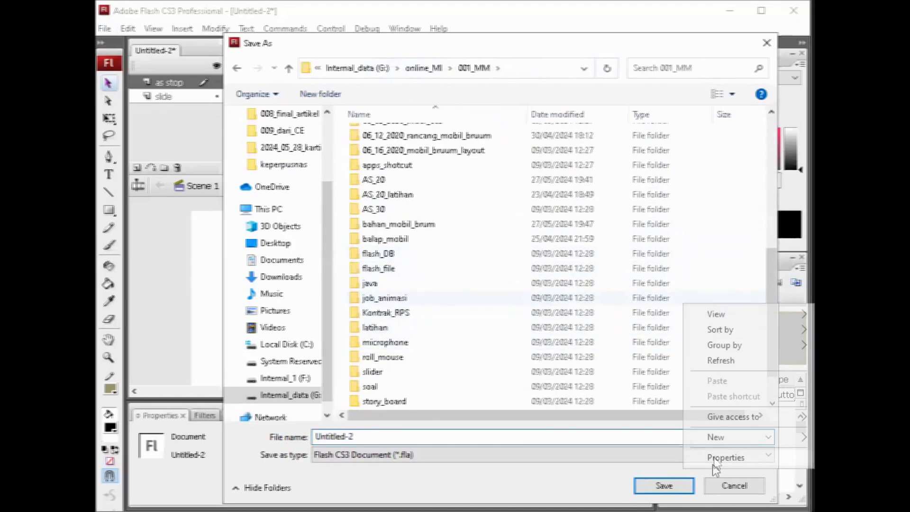
mouse_move(711, 442)
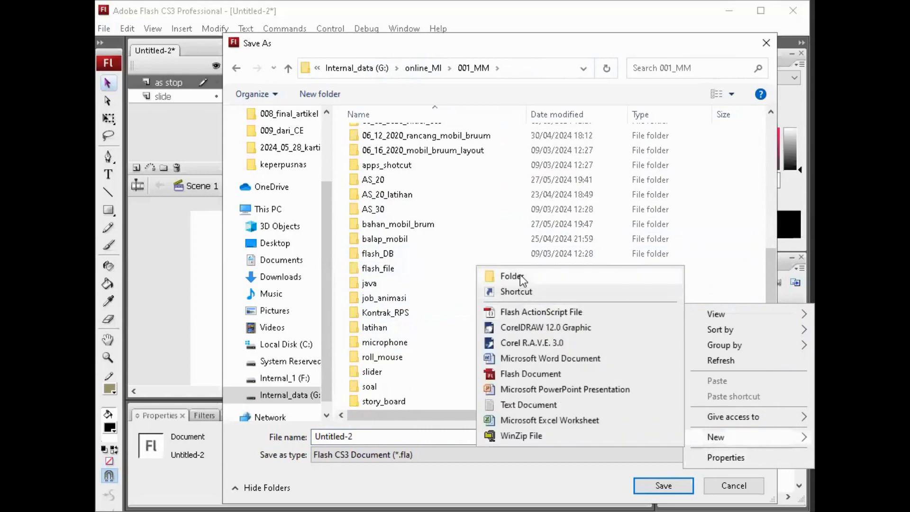
click(520, 276)
text(pr)
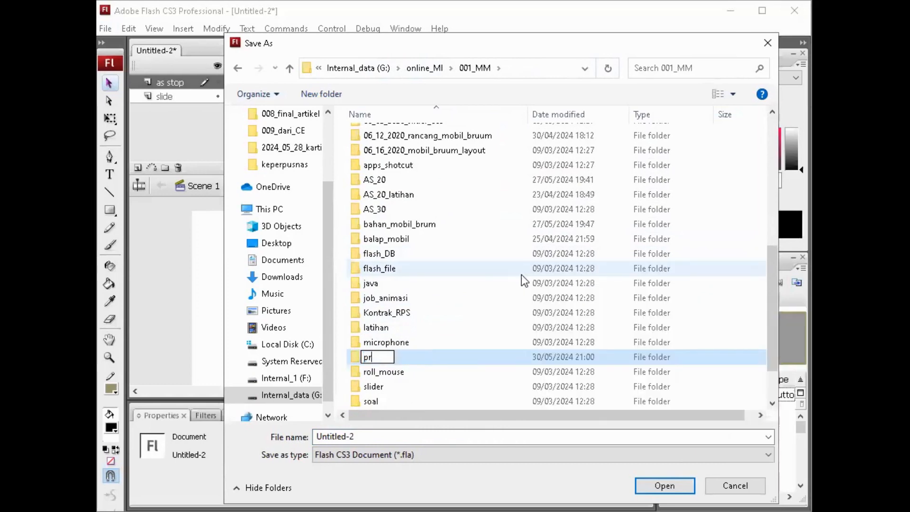
text(esentasi)
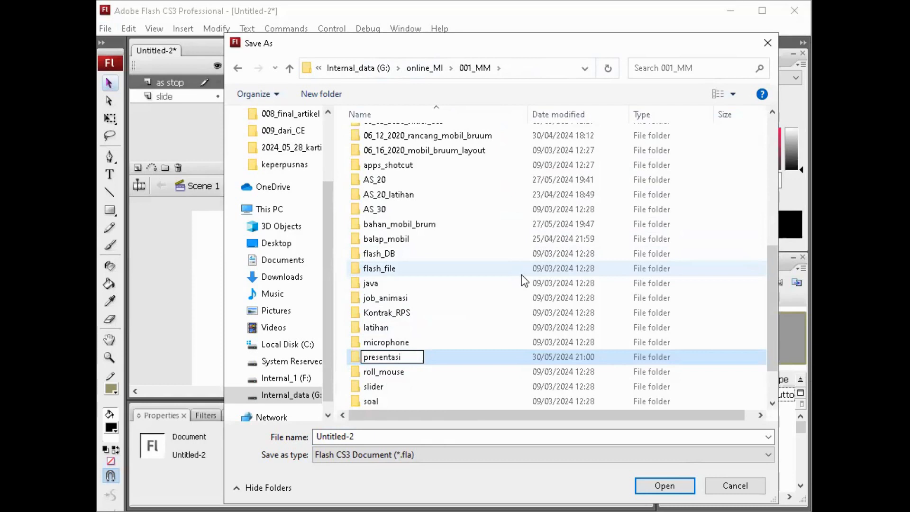
key(Return)
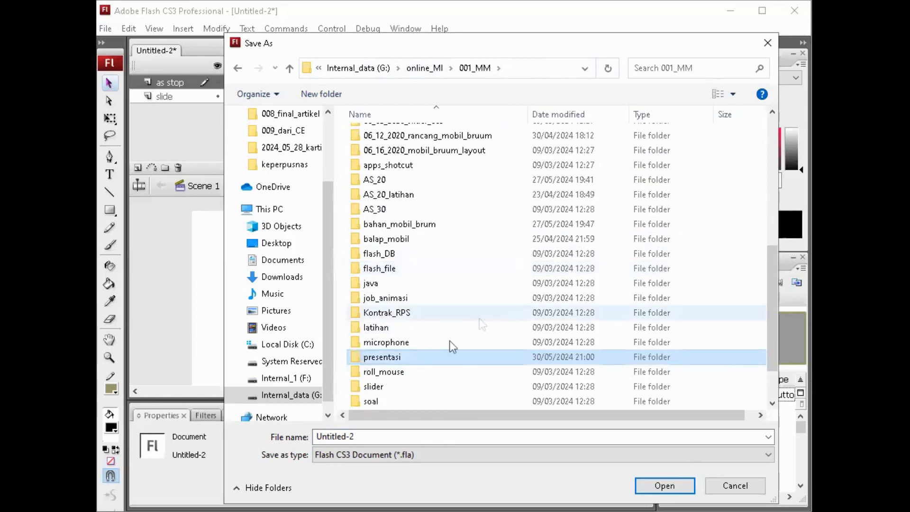
- Save the document as lt_presentasi_YT in the presentasi folder, as a Flash CS3 Document
double_click(431, 354)
click(369, 433)
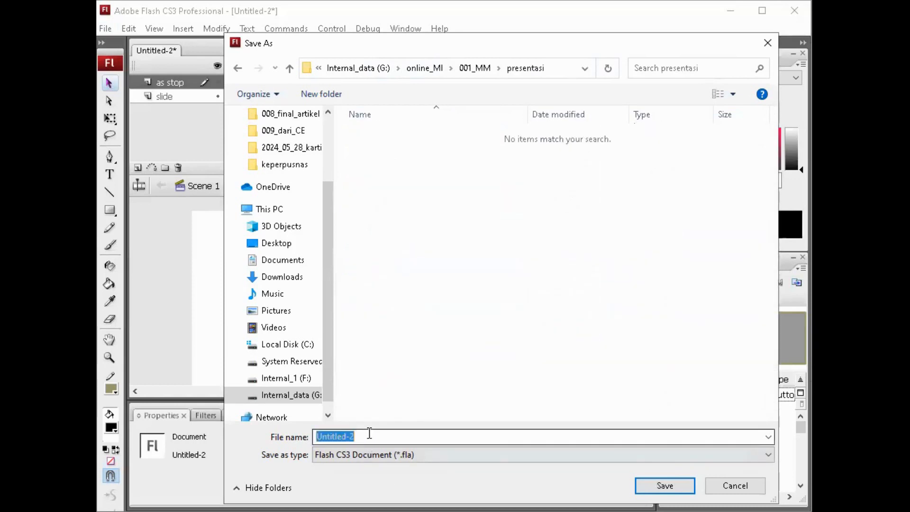
text(lt)
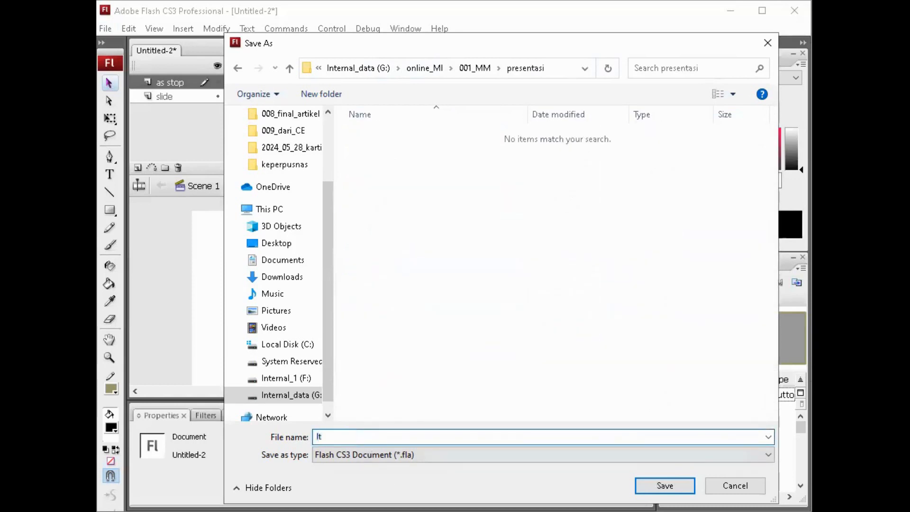
text(_presentasi_YT)
click(651, 484)
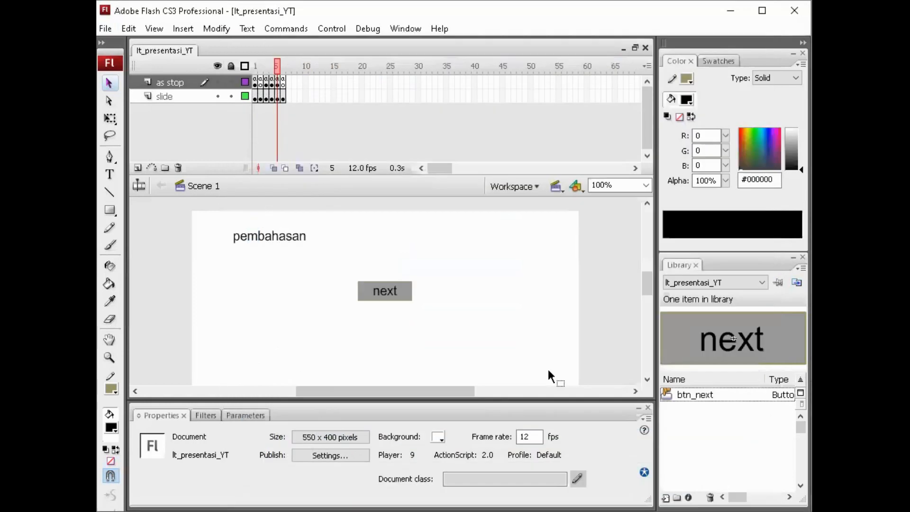